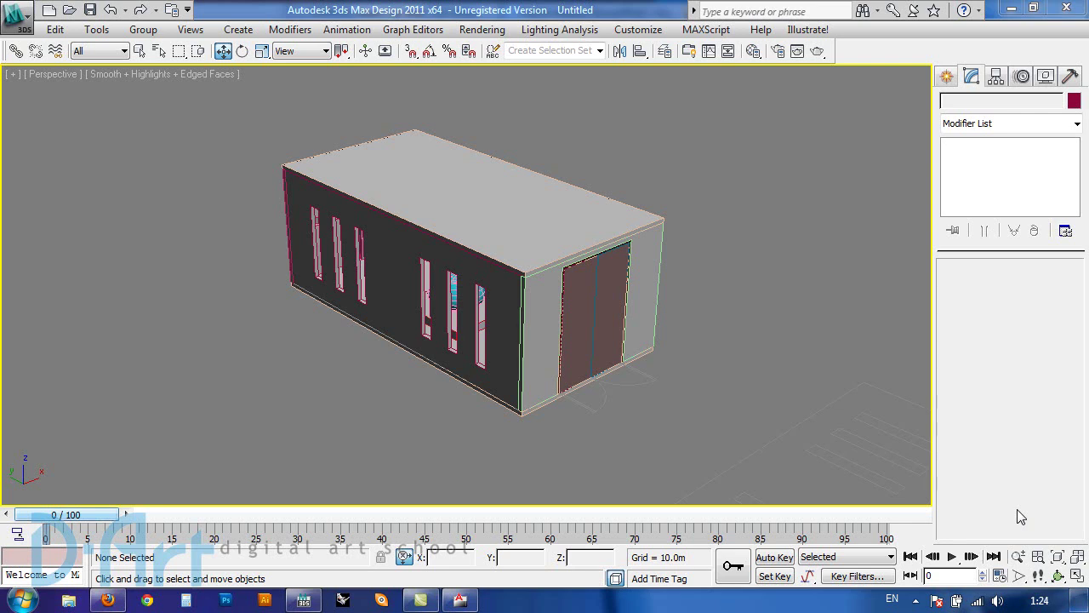
- Orbit around the building to view its long windowed wall
middle_click_drag(406, 245, 542, 261, "alt")
scroll(486, 285, "up", 5)
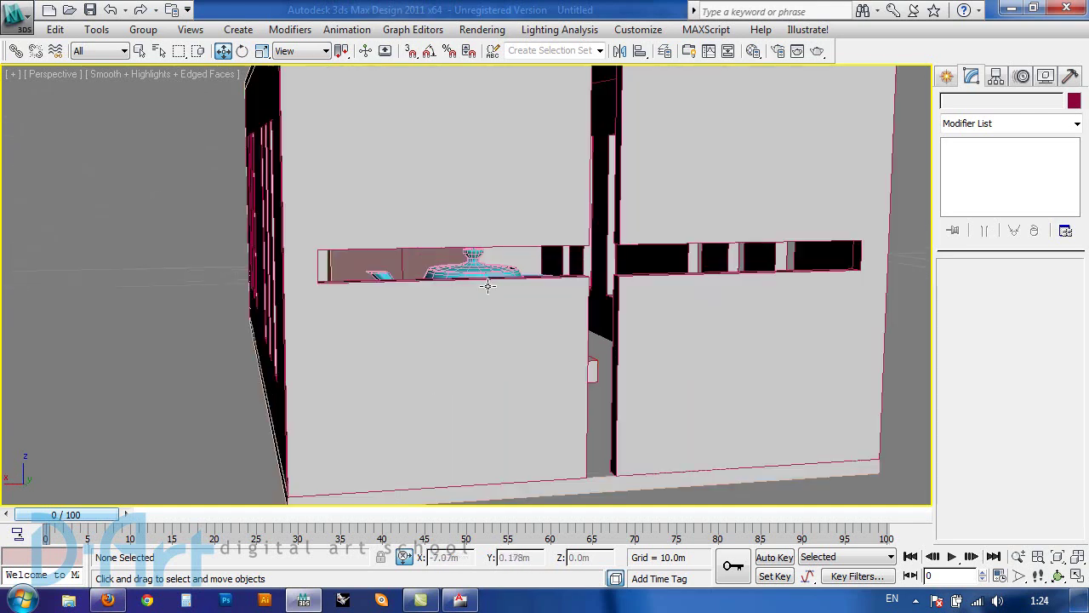
middle_click_drag(456, 270, 463, 202, "alt")
scroll(698, 285, "down", 4)
scroll(697, 319, "down", 4)
- Lift the roof slab to look inside, undo it back onto the walls, and show the Create panel
left_click(479, 184)
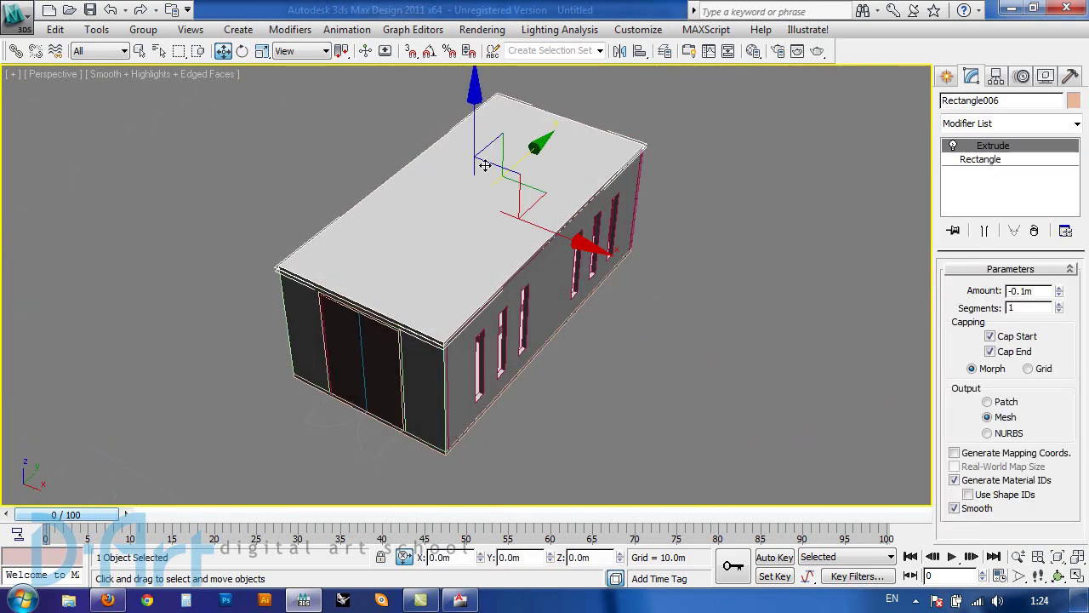
left_click_drag(481, 139, 452, 153)
middle_click_drag(452, 153, 434, 184, "alt")
key("ctrl+z")
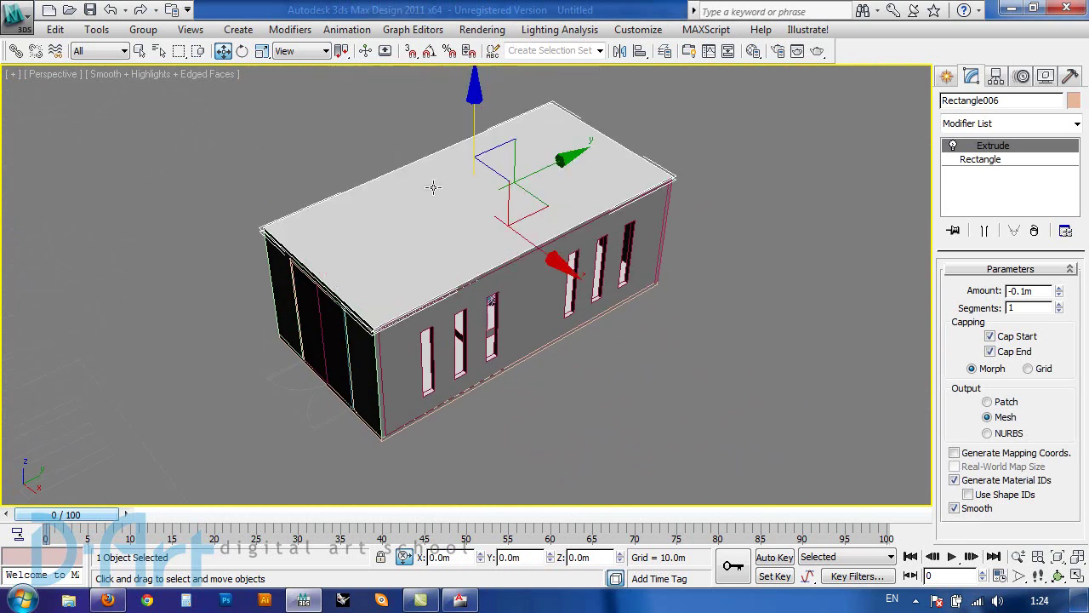
left_click(773, 223)
middle_click_drag(491, 304, 535, 267, "alt")
left_click(946, 76)
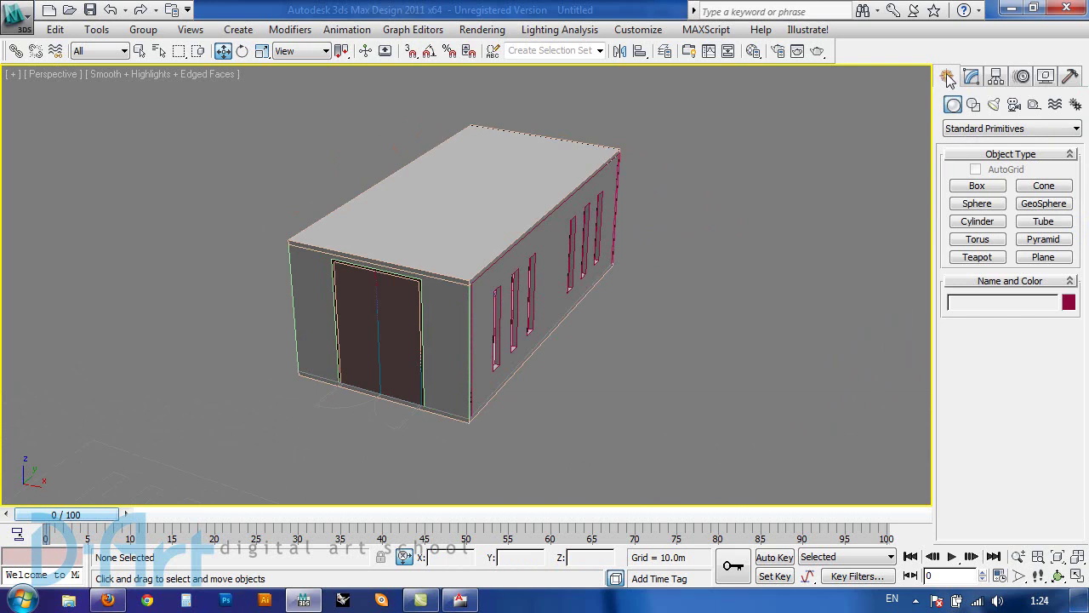
- Draw a Section plane from Shapes > Splines beside the building
left_click(973, 104)
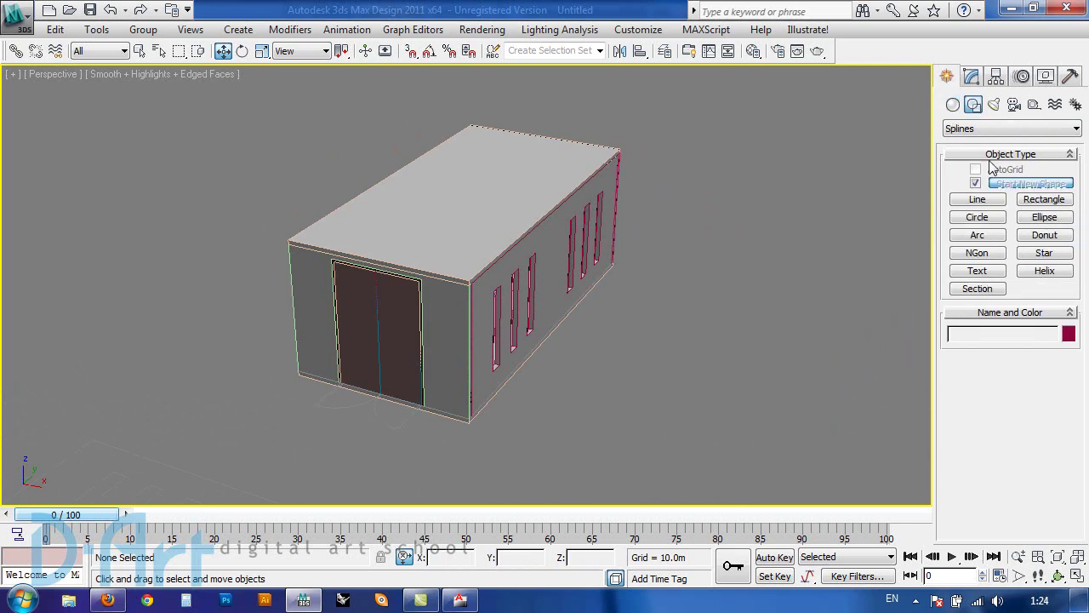
left_click(979, 290)
scroll(681, 292, "down", 4)
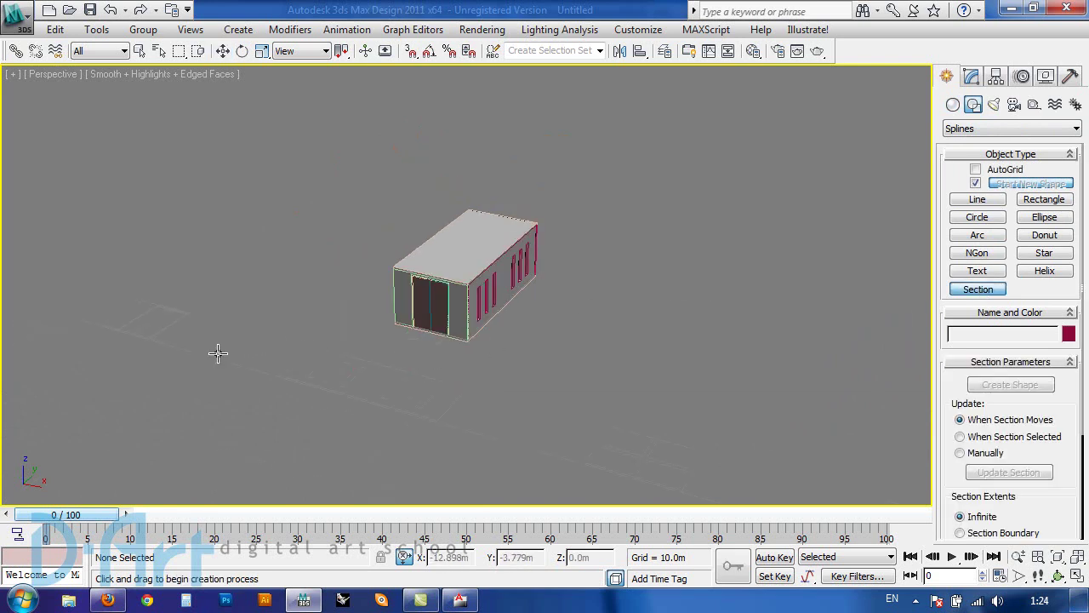
left_click_drag(178, 377, 685, 223)
- Finish drawing and move Section001 to ground level at the scene origin
key("w")
right_click(257, 334)
key("Escape")
left_click_drag(230, 367, 388, 307)
scroll(460, 253, "up", 5)
middle_click_drag(460, 252, 412, 274)
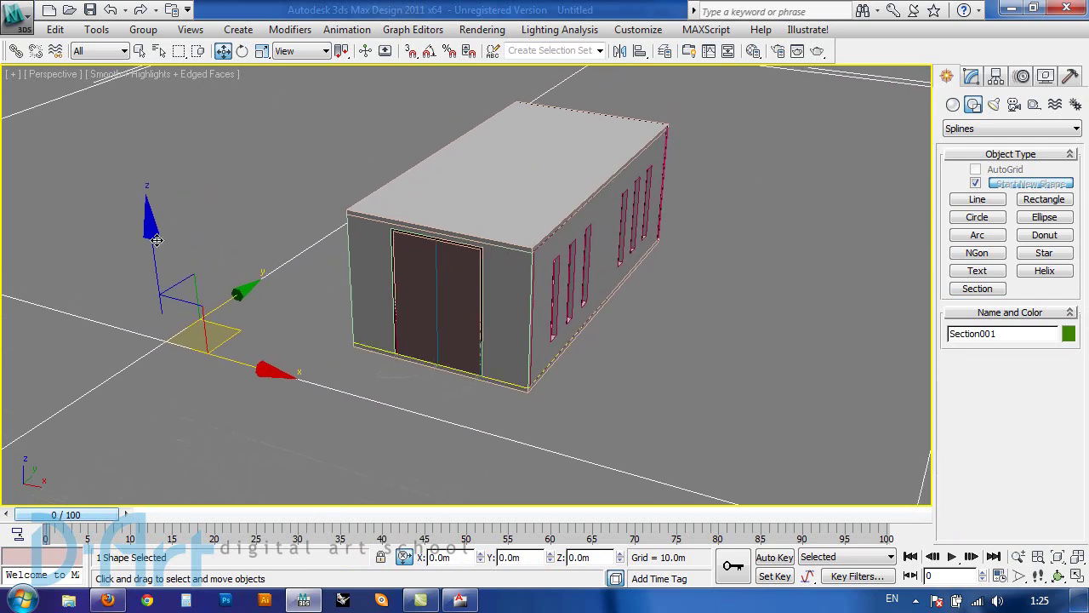
- Raise Section001 along Z to window height and orbit to check the yellow cut line
left_click_drag(156, 240, 142, 179)
middle_click_drag(487, 281, 600, 274, "alt")
middle_click_drag(309, 210, 467, 285, "alt")
scroll(543, 300, "up", 5)
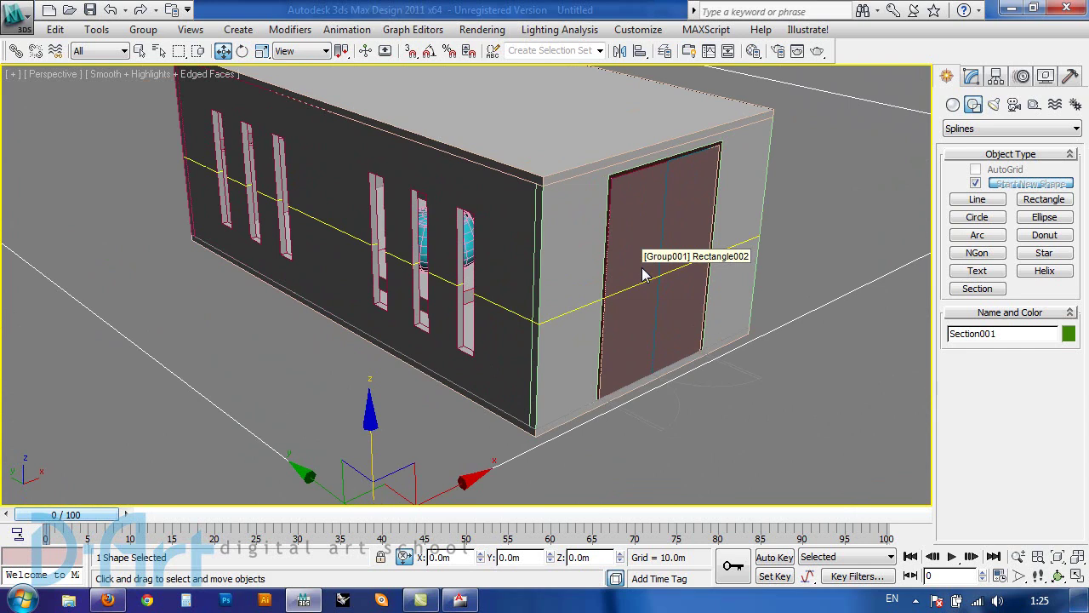
middle_click_drag(604, 288, 520, 250, "alt")
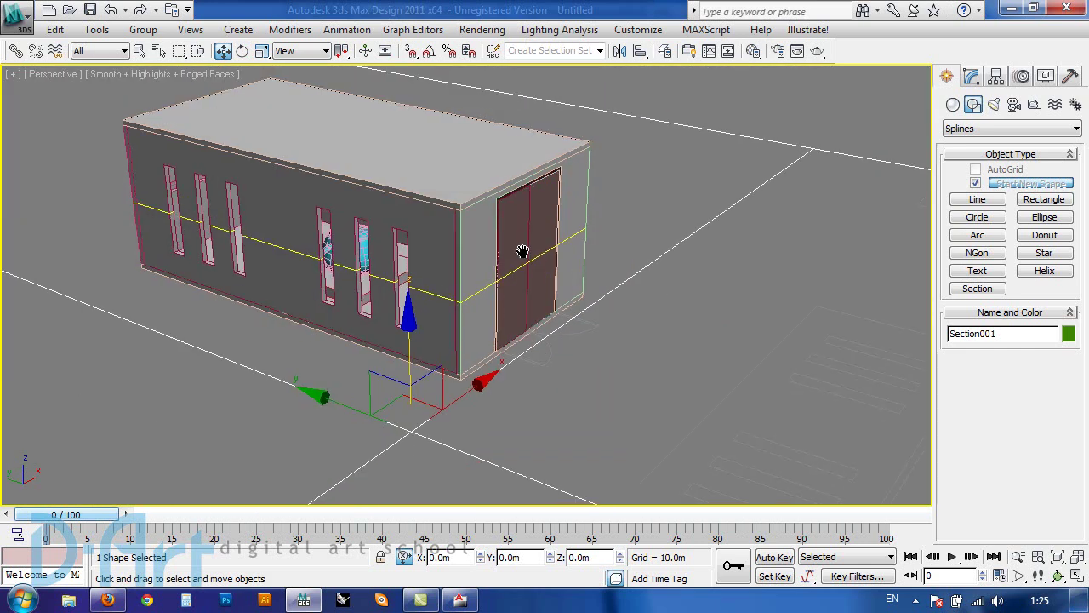
scroll(520, 250, "down", 3)
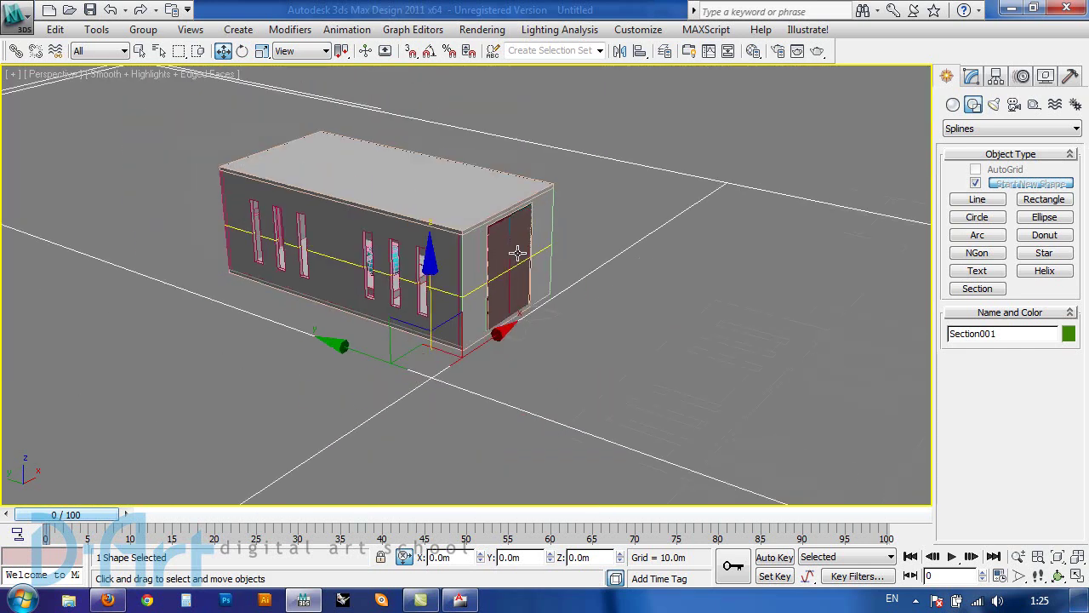
- Create a shape from the section cut, keeping the default name SShape001, then deselect
left_click(972, 77)
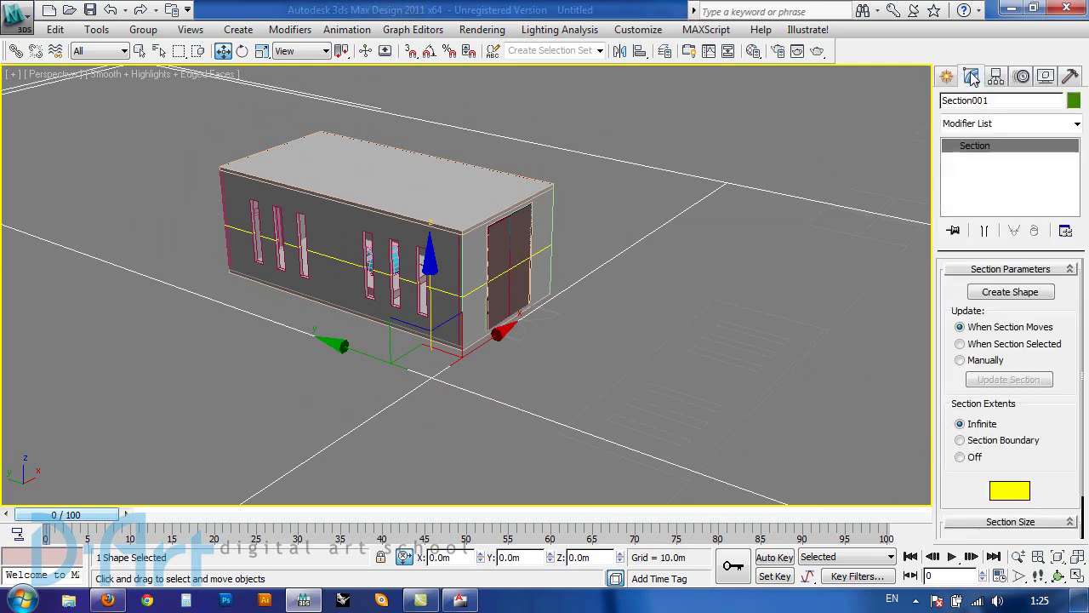
left_click(998, 294)
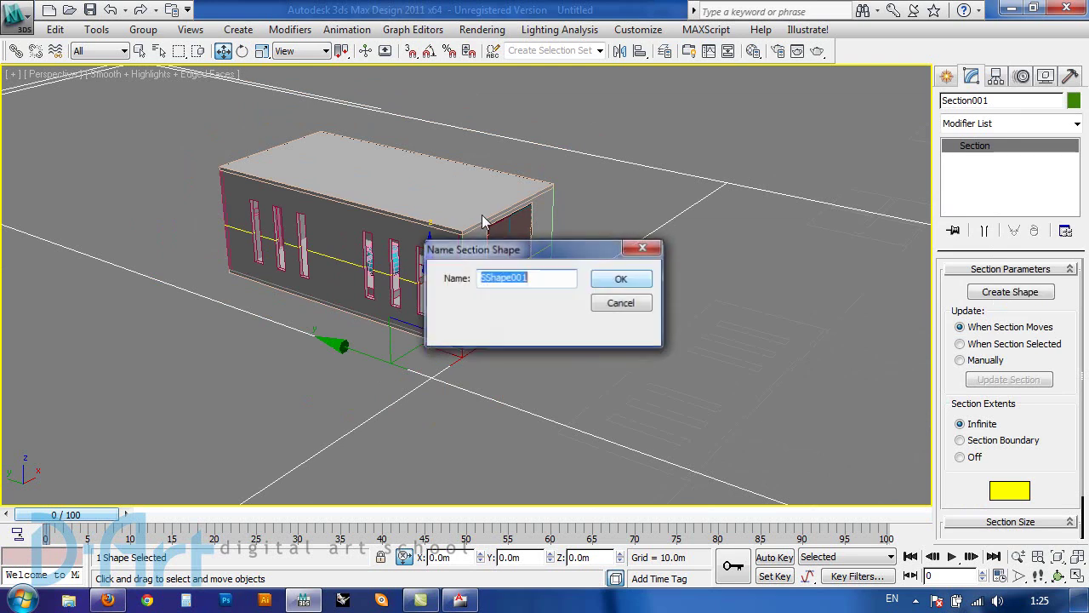
left_click(621, 281)
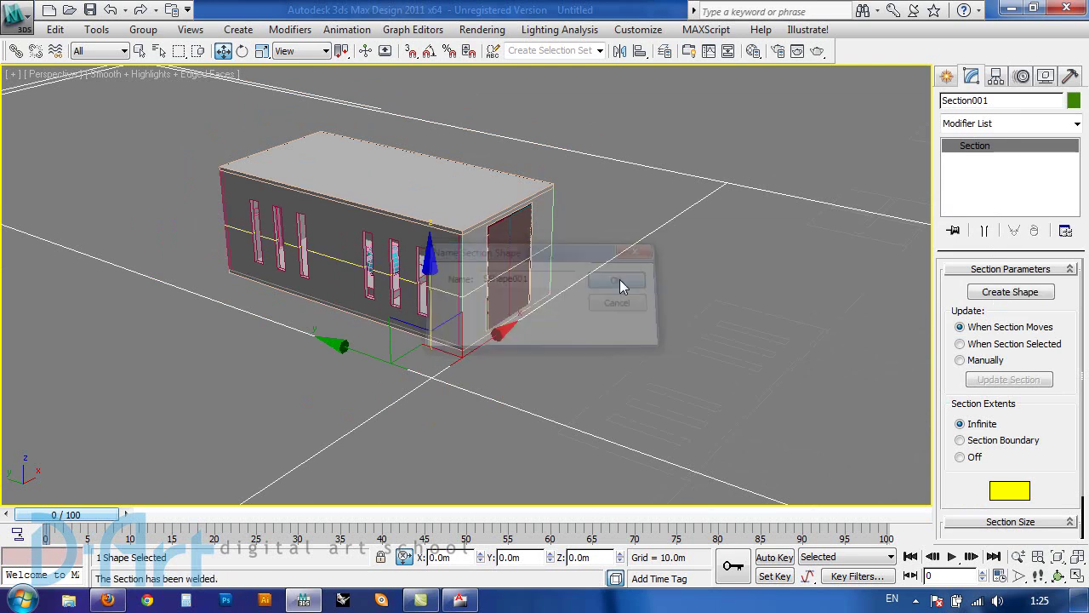
left_click(633, 101)
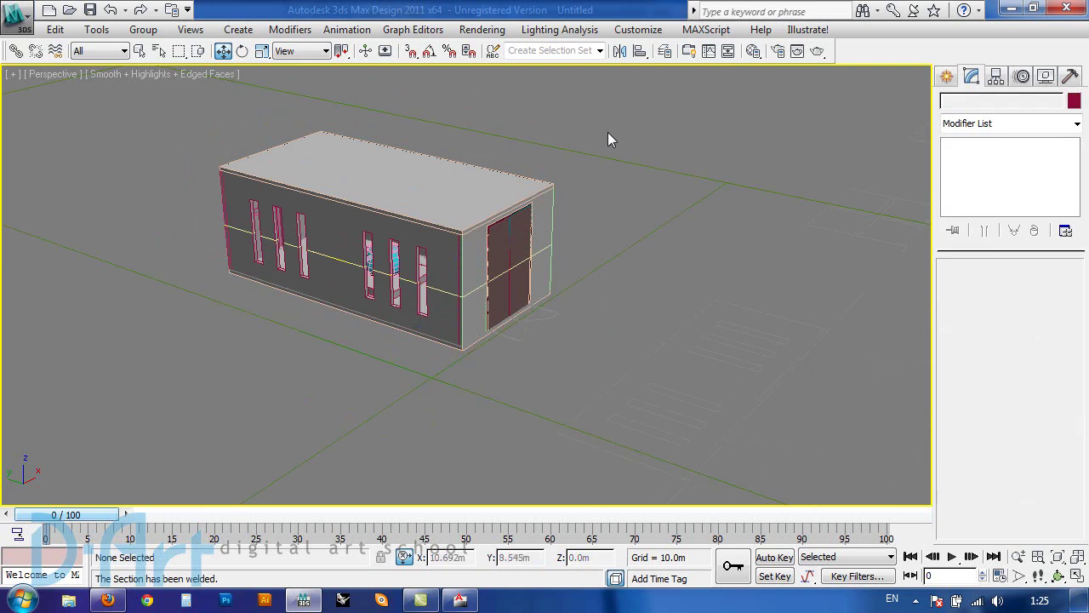
middle_click_drag(451, 188, 366, 253)
scroll(477, 271, "up", 5)
scroll(366, 253, "up", 4)
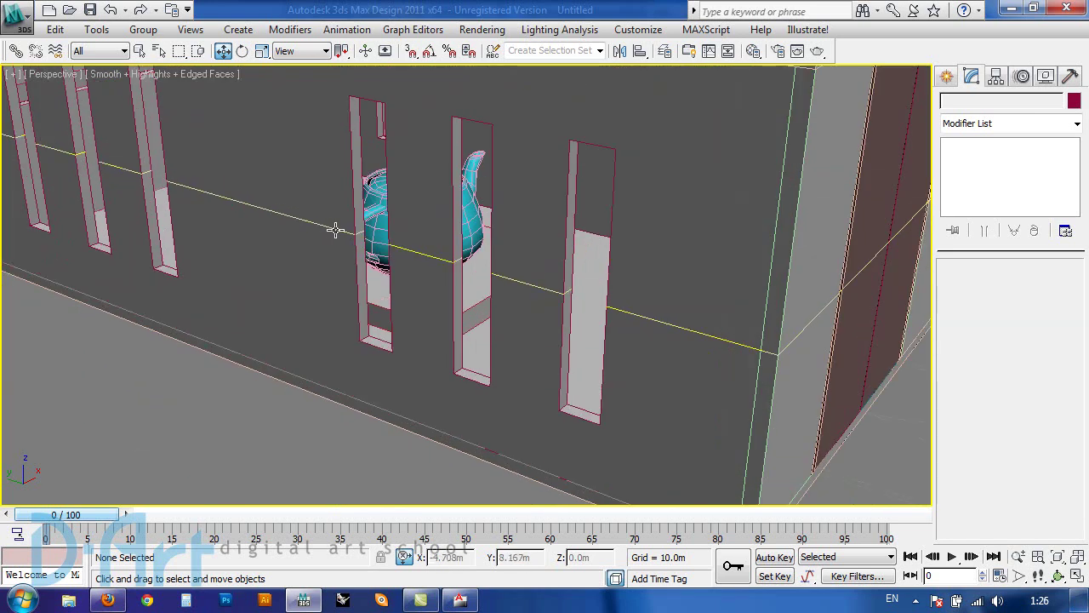
- Set the Selection Filter to Shapes and select the SShape001 section line
left_click(100, 51)
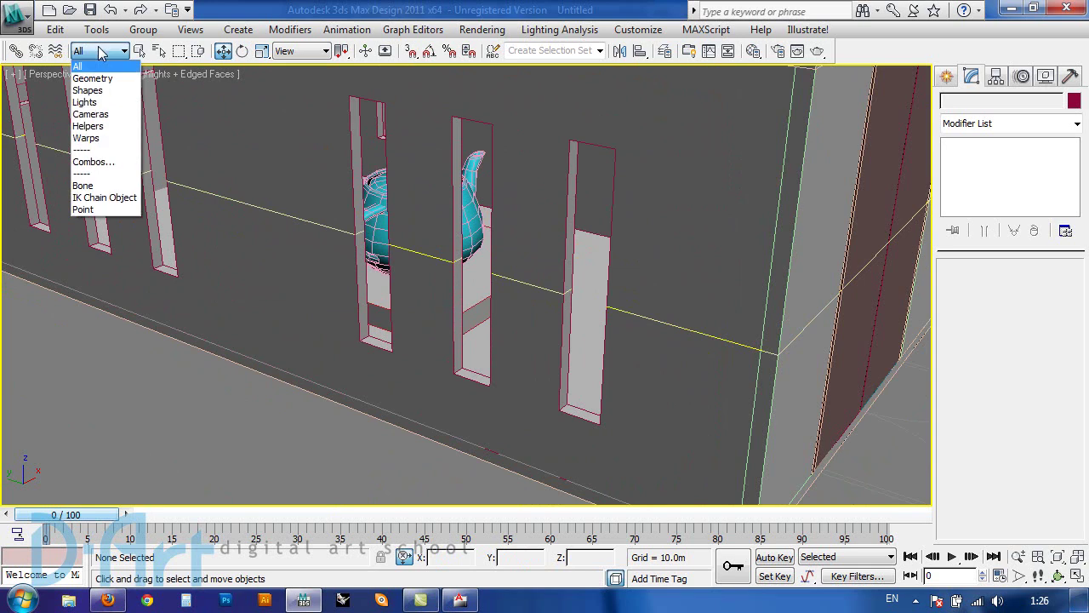
left_click(94, 90)
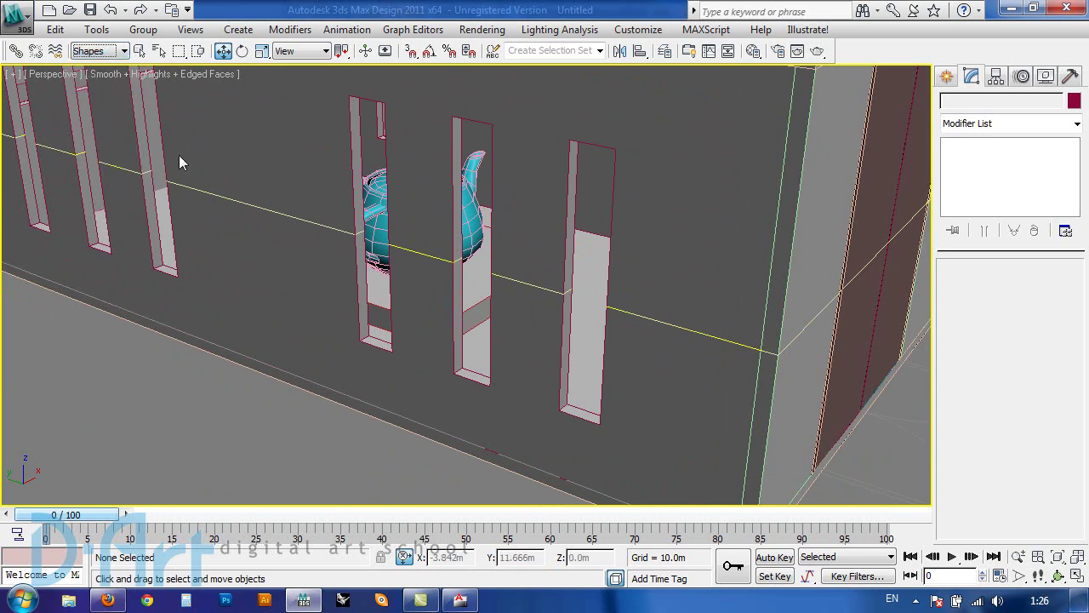
left_click(219, 198)
scroll(249, 202, "down", 10)
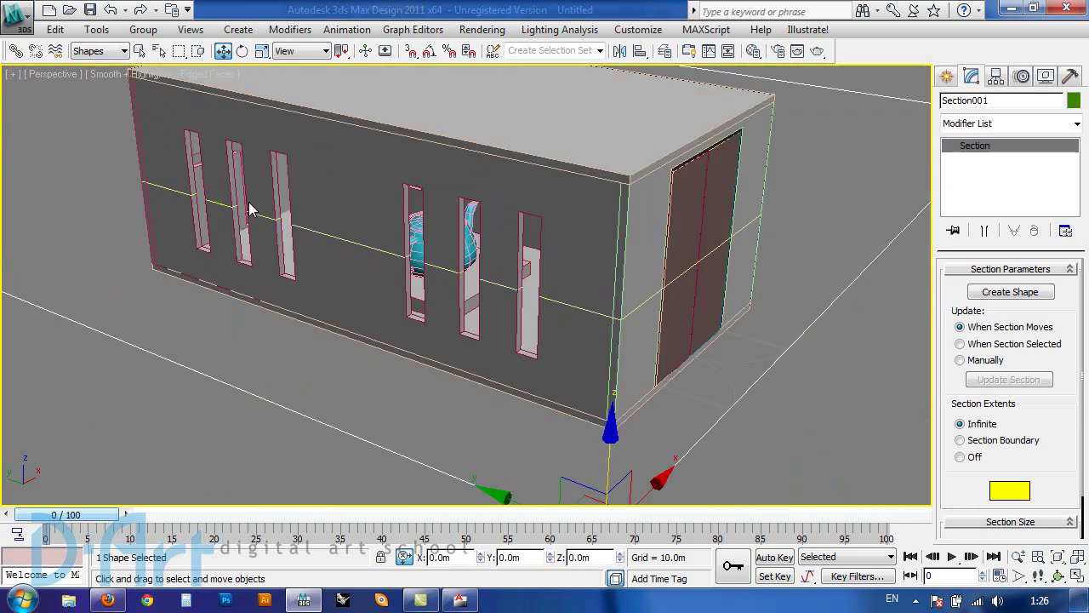
scroll(366, 281, "up", 4)
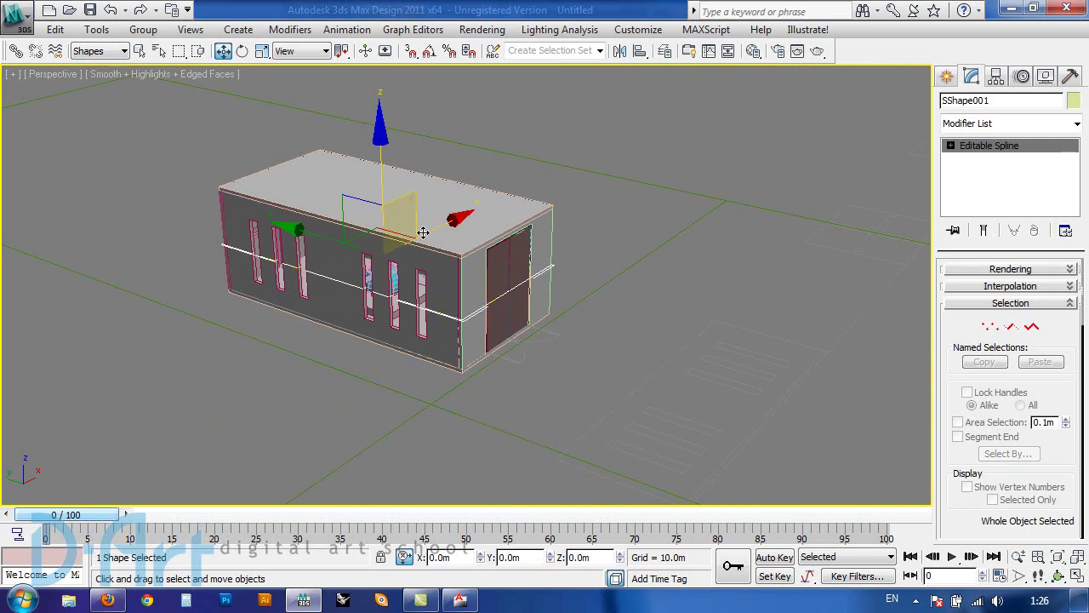
scroll(428, 308, "down", 5)
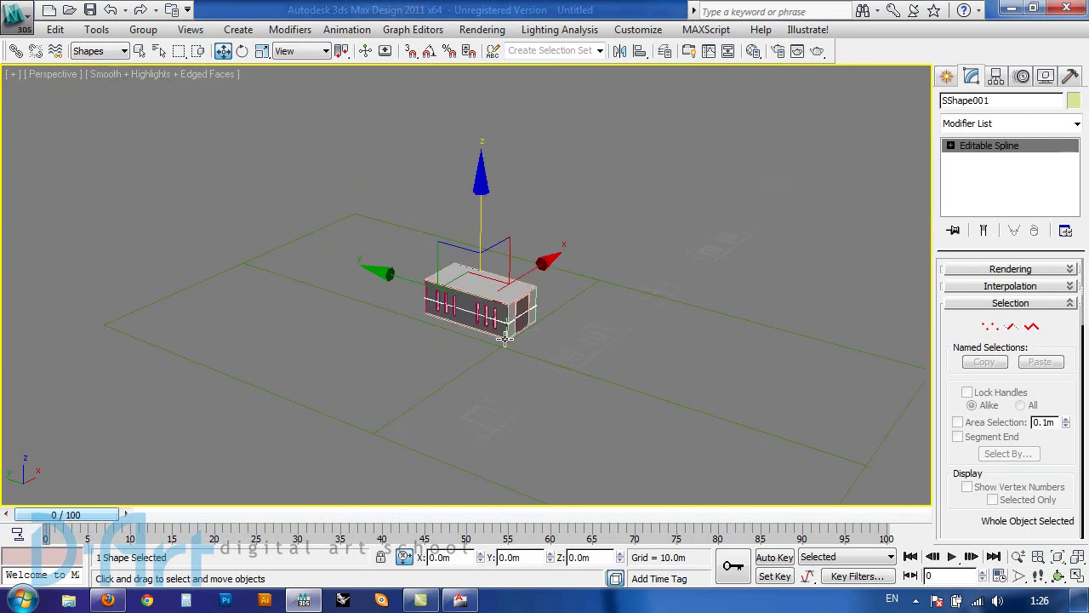
- Move SShape001 along Y clear of the building and zoom in to inspect it
left_click_drag(399, 274, 153, 180)
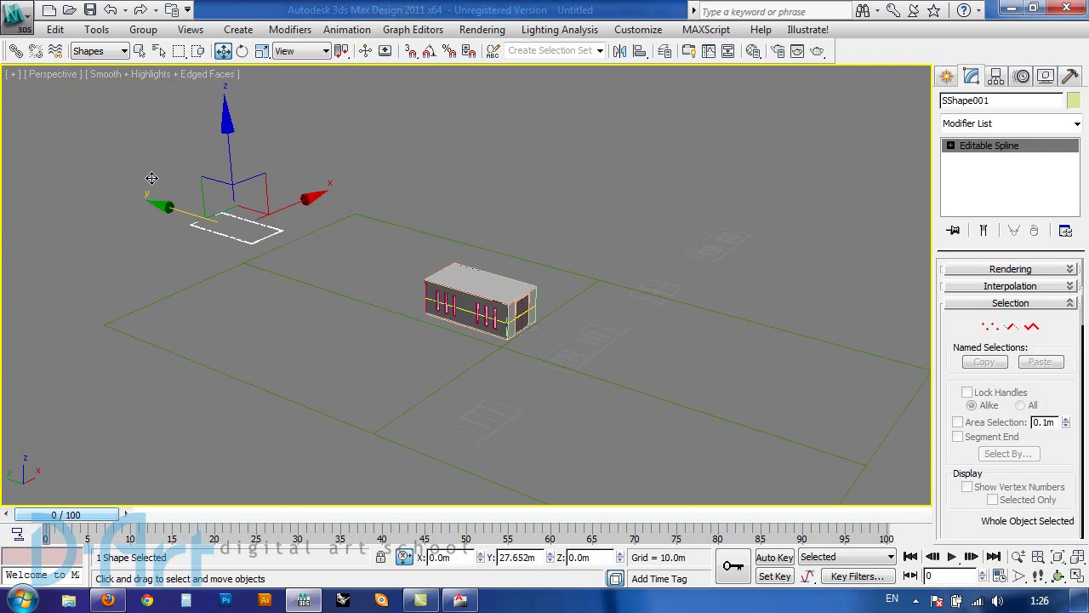
left_click(209, 259)
middle_click_drag(228, 257, 418, 336)
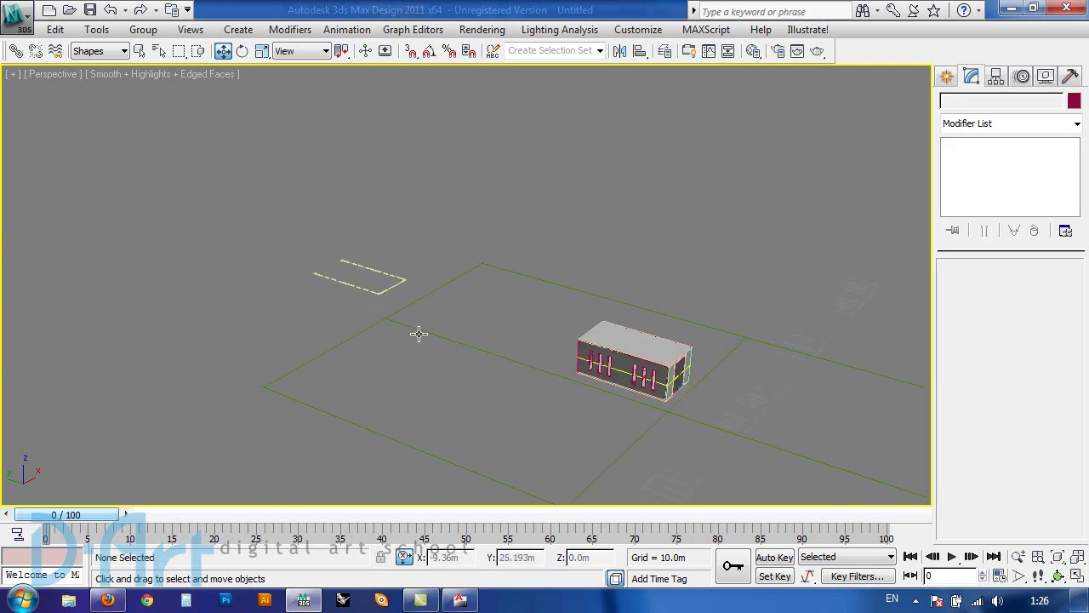
left_click(346, 283)
key("z")
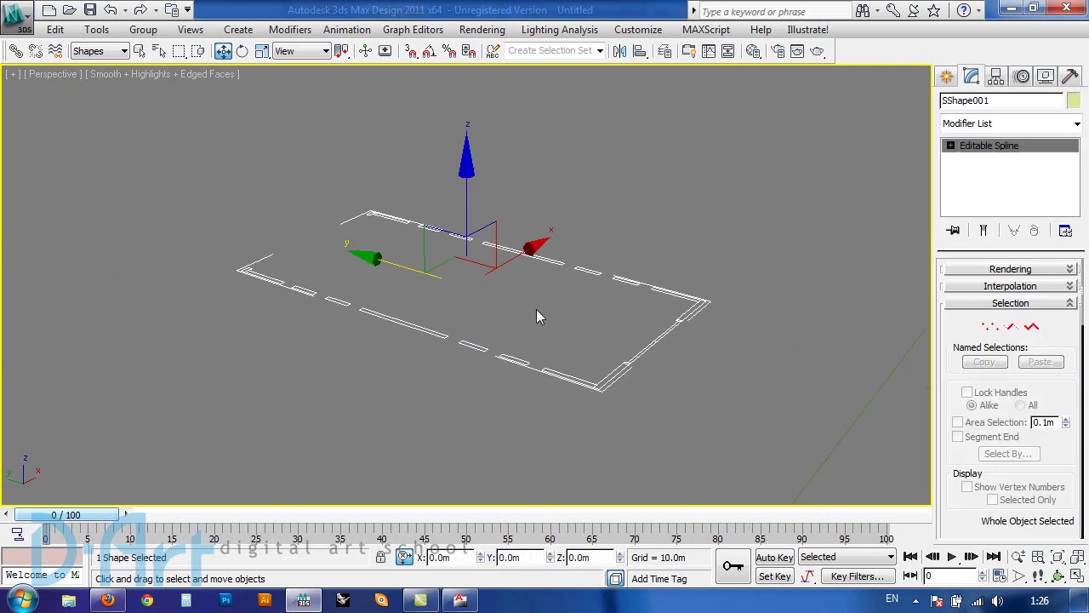
middle_click_drag(587, 252, 630, 317, "alt")
left_click(562, 345)
left_click_drag(564, 349, 531, 310)
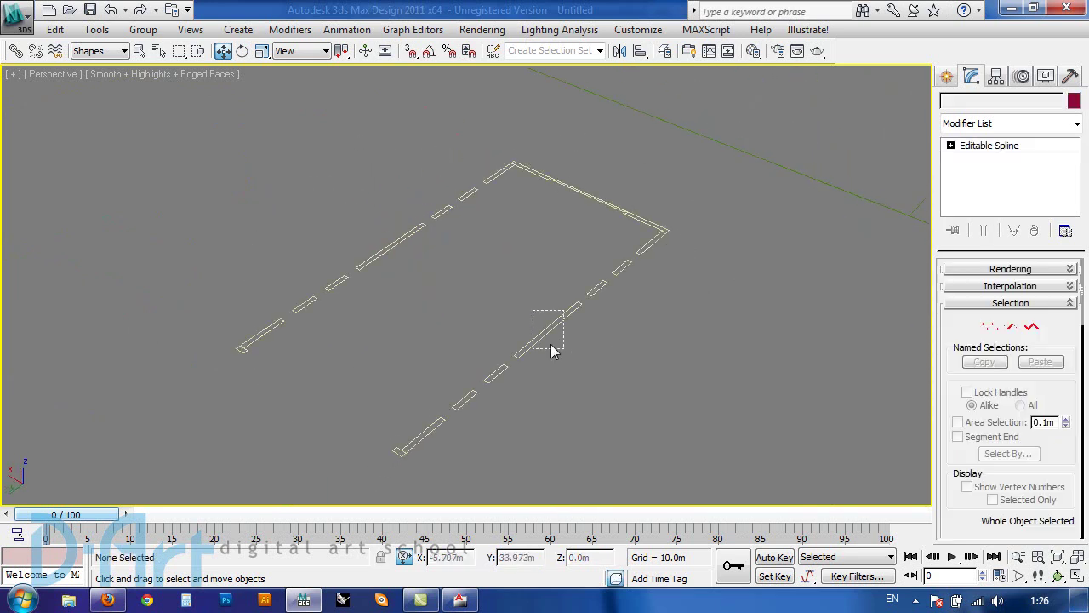
middle_click_drag(559, 350, 397, 333, "alt")
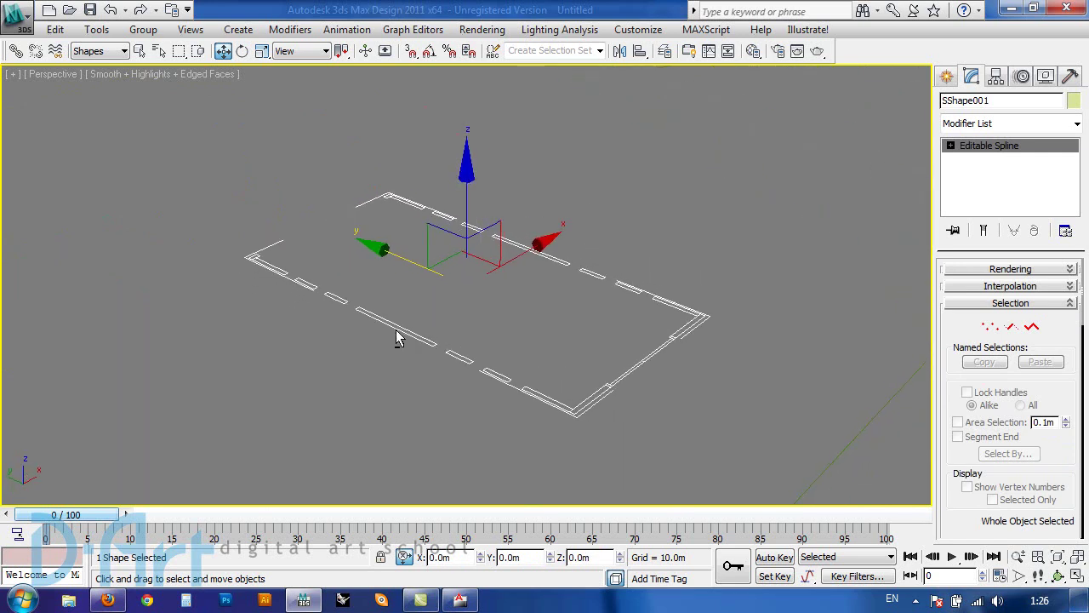
- Window-select the section outline, delete the selection, and recentre the building in view
left_click(200, 180)
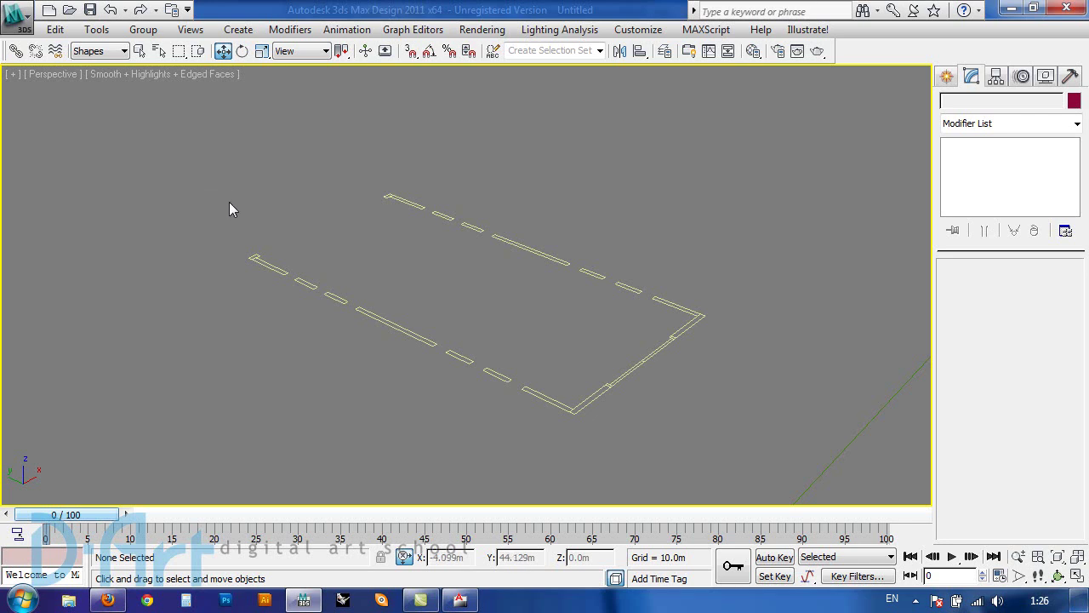
left_click_drag(188, 166, 748, 446)
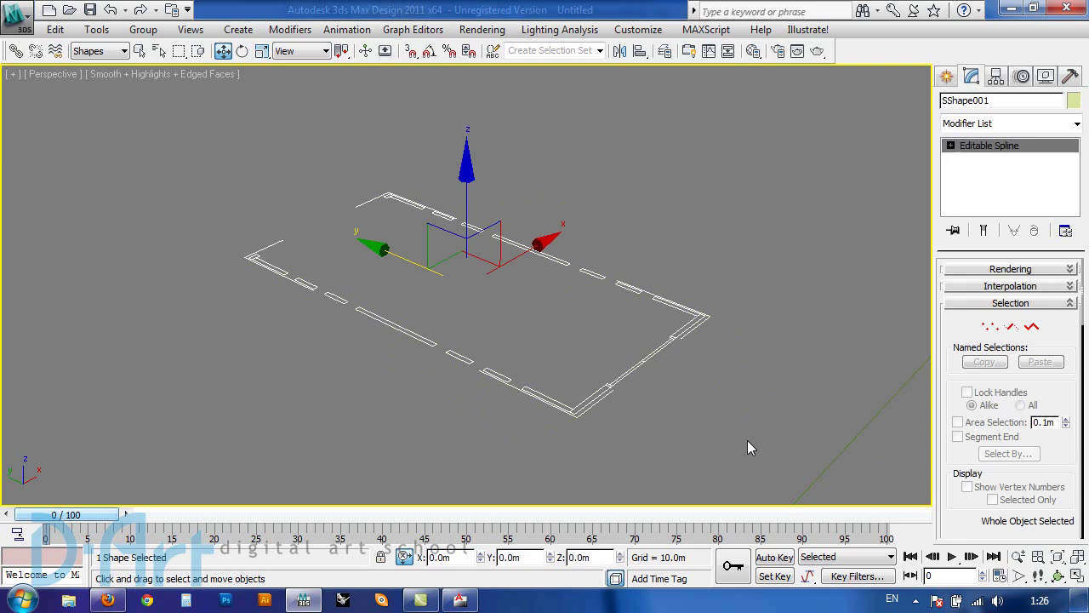
key("Delete")
scroll(562, 301, "down", 3)
middle_click_drag(562, 301, 358, 195)
scroll(487, 260, "up", 3)
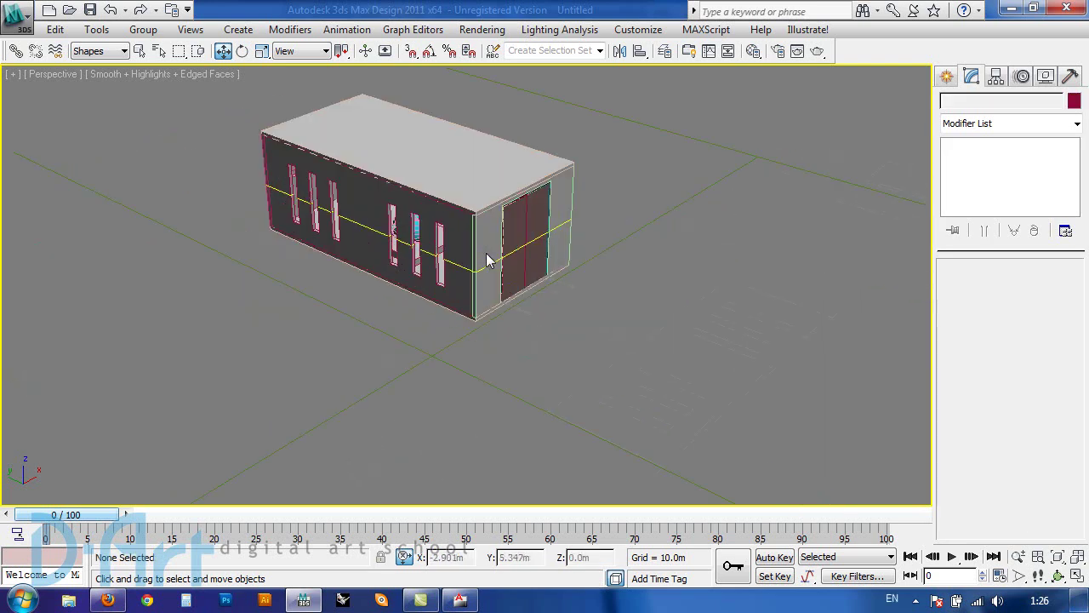
- Place a new section plane, Section001, in the scene
scroll(487, 260, "up", 3)
scroll(515, 239, "down", 3)
scroll(539, 375, "up", 3)
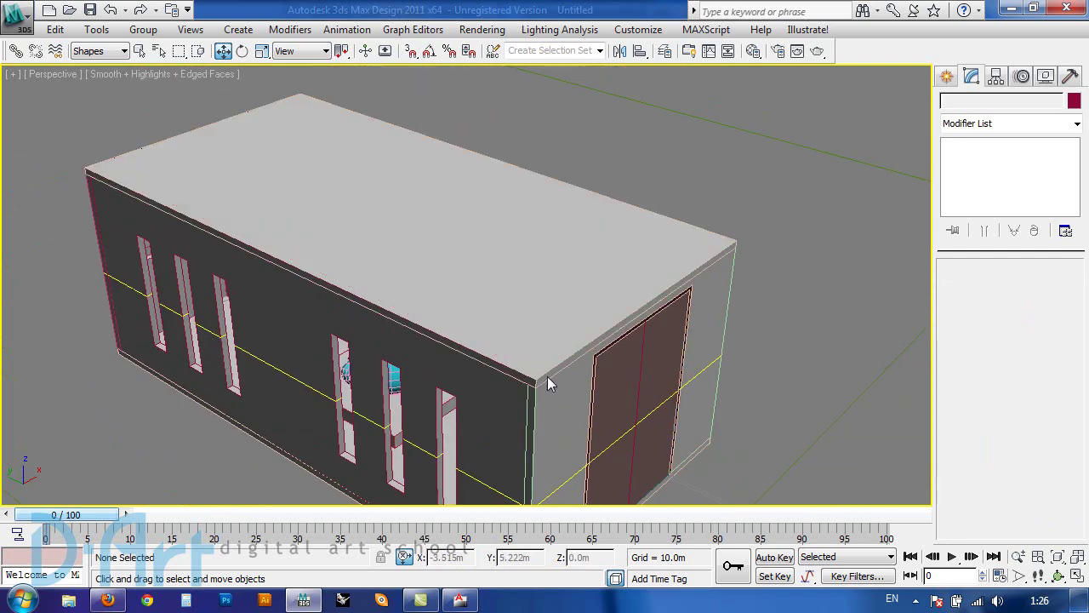
scroll(731, 271, "down", 3)
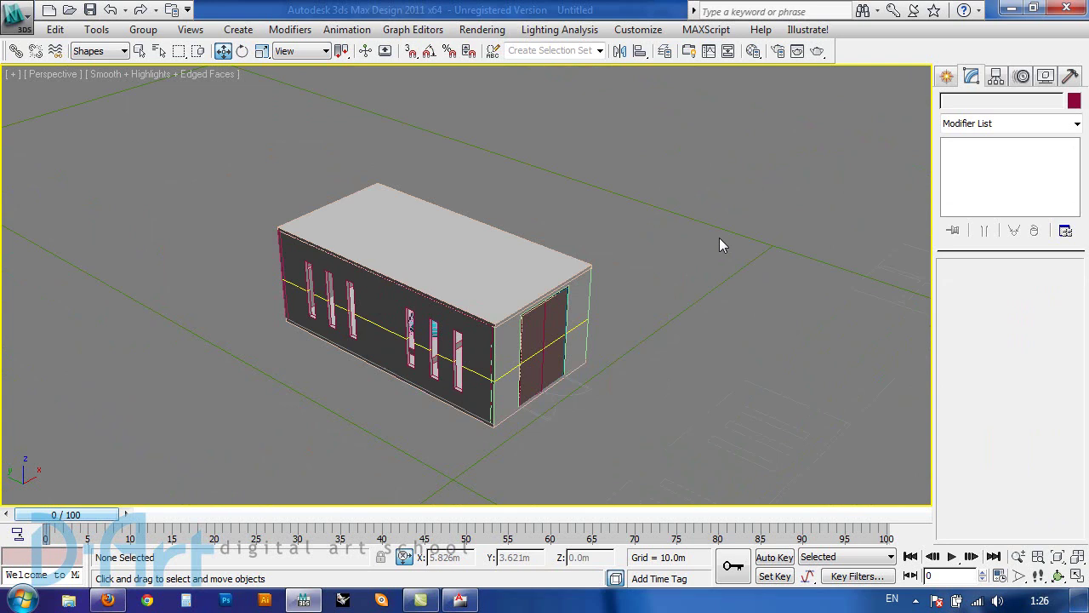
left_click(712, 227)
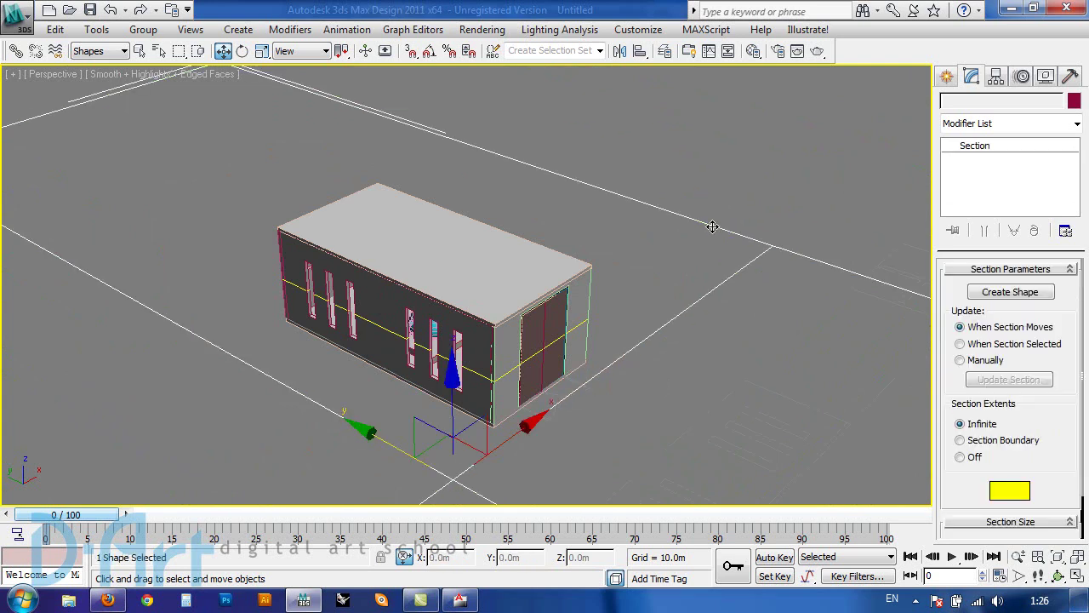
scroll(640, 254, "down", 3)
scroll(641, 213, "down", 1)
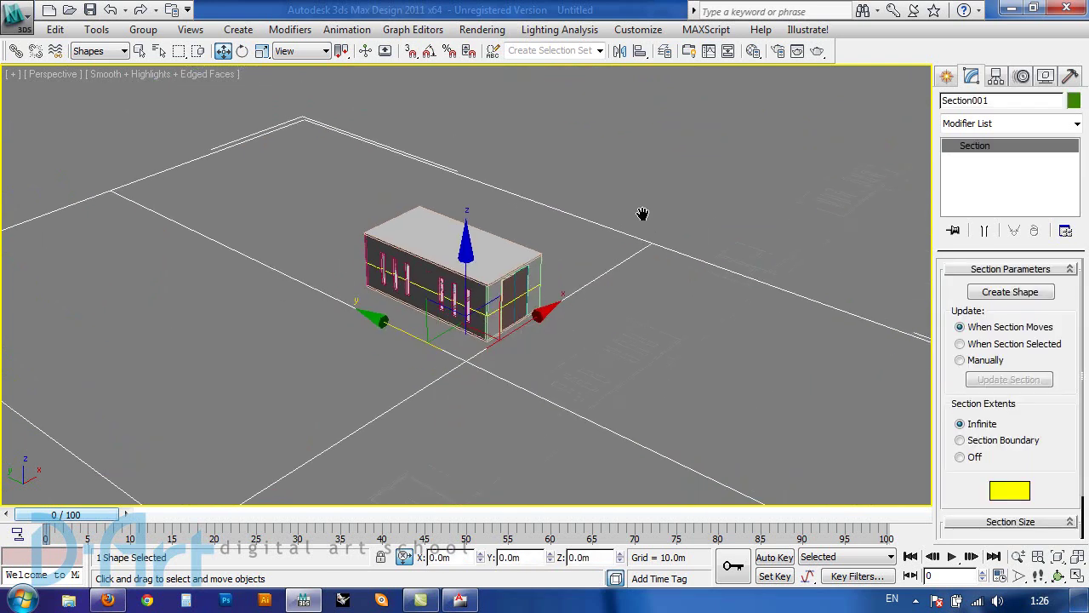
- Rotate Section001 90° about X using the rotation type-in offset
left_click(242, 52)
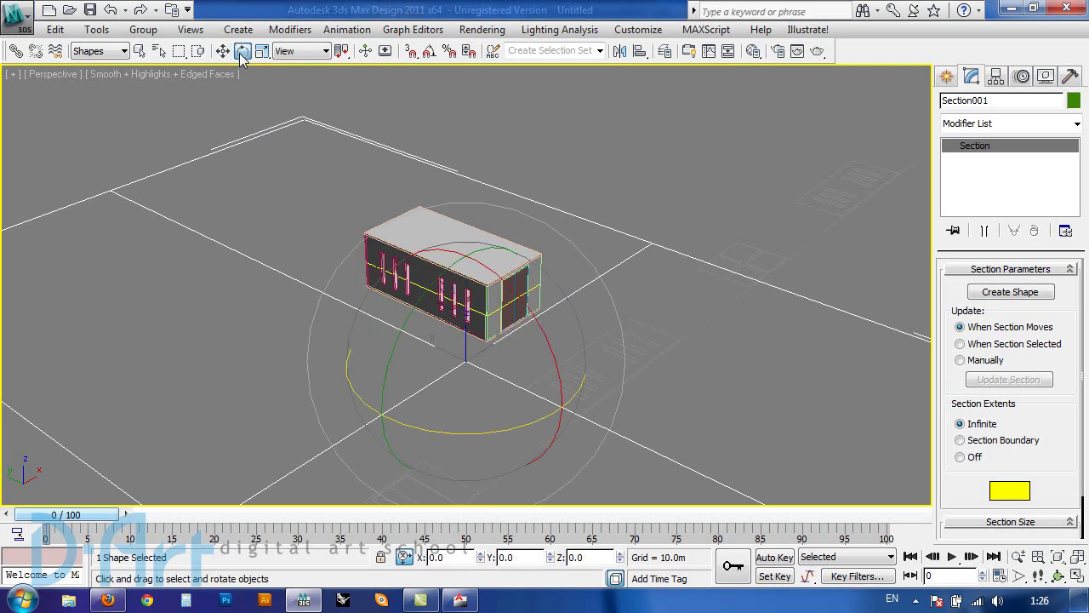
right_click(241, 53)
type("90")
key("Return")
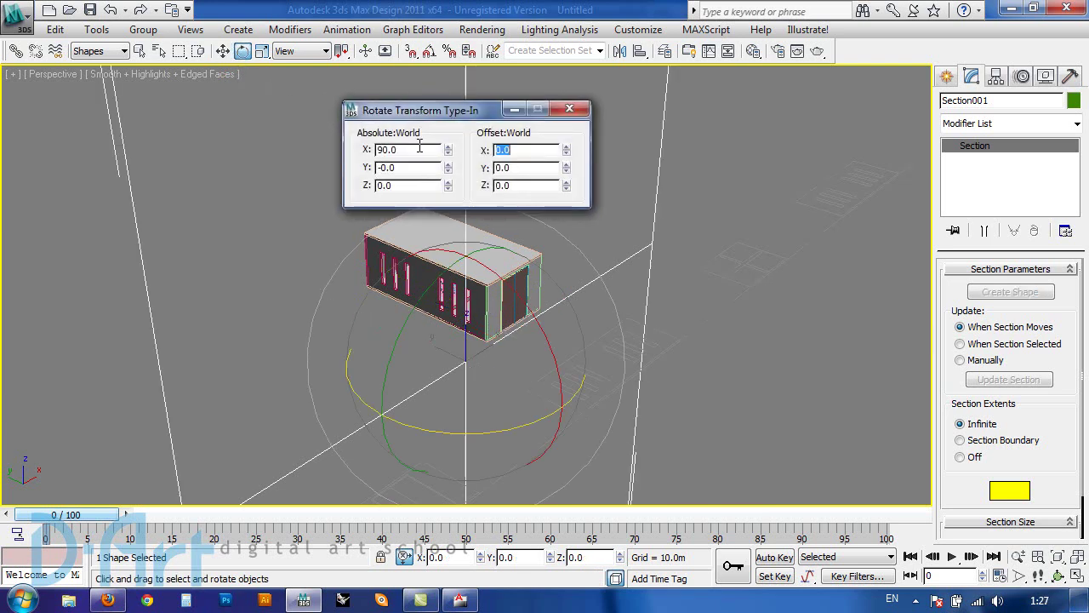
left_click(570, 108)
middle_click_drag(507, 301, 538, 240)
scroll(538, 241, "up", 3)
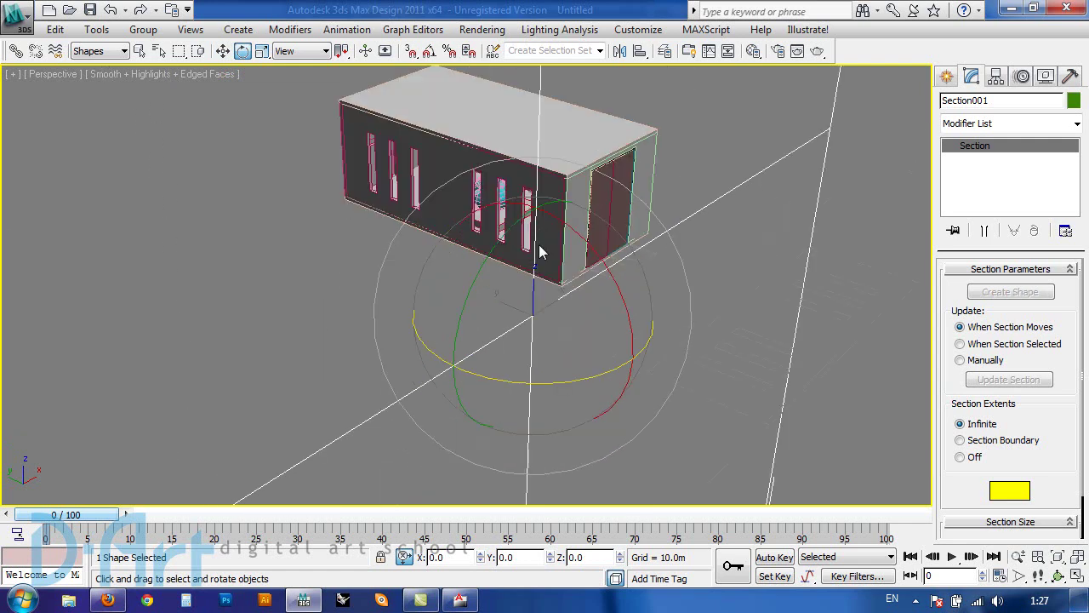
- Slide Section001 along Y through the building and switch to a wireframe Top view
key("w")
left_click_drag(454, 281, 267, 199)
middle_click_drag(378, 247, 431, 304, "alt")
key("t")
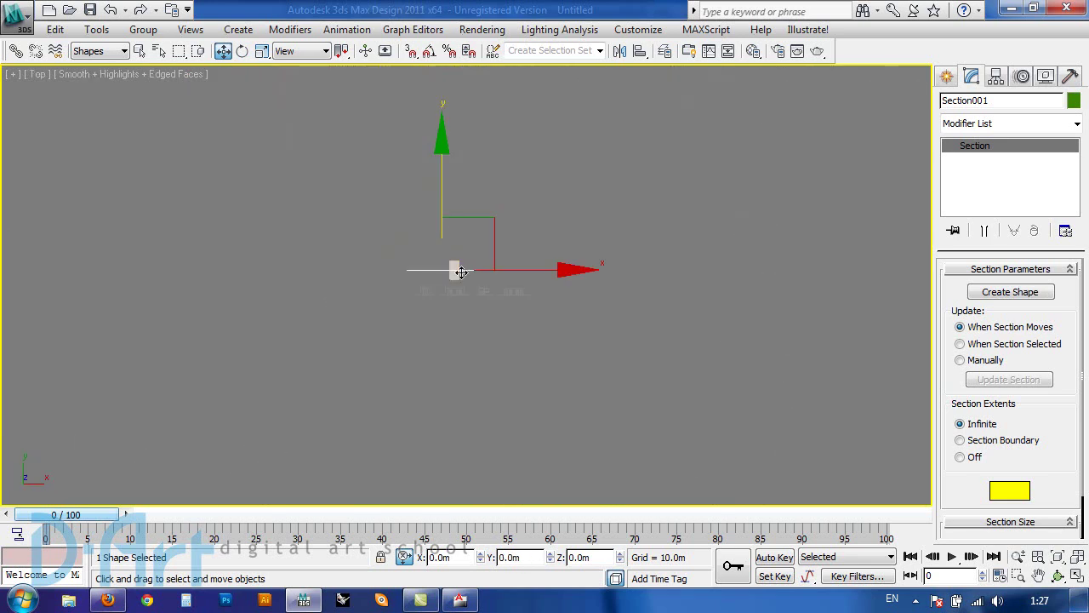
scroll(469, 277, "up", 5)
scroll(441, 243, "up", 5)
key("F3")
- Slide the section plane along X so it crosses the teapot and table
middle_click_drag(488, 254, 651, 423)
scroll(469, 314, "down", 3)
middle_click_drag(407, 252, 367, 226)
left_click_drag(368, 226, 510, 227)
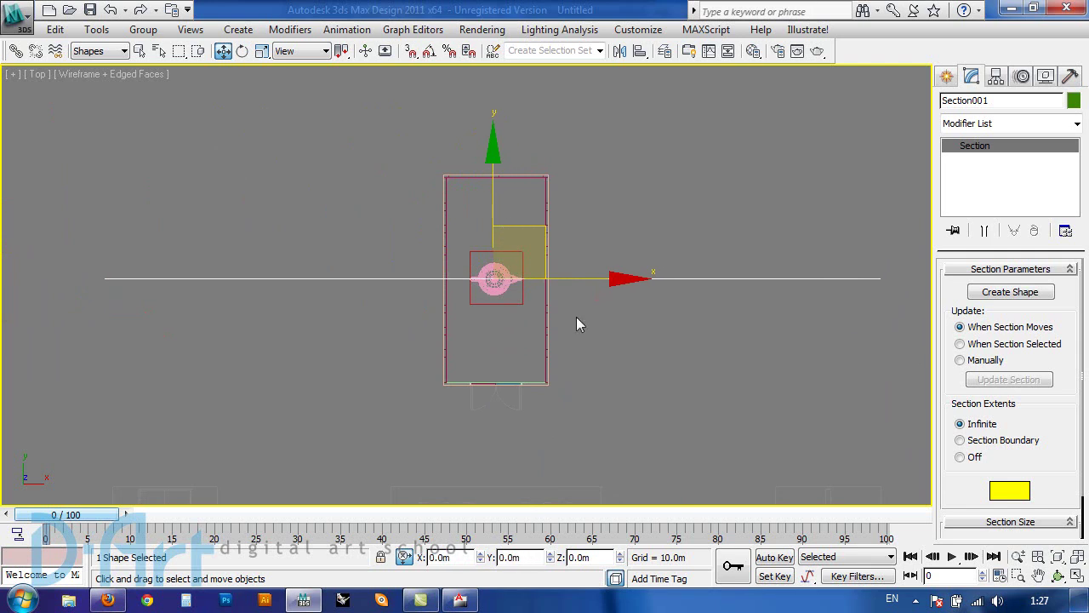
scroll(576, 323, "up", 2)
middle_click_drag(621, 321, 469, 302)
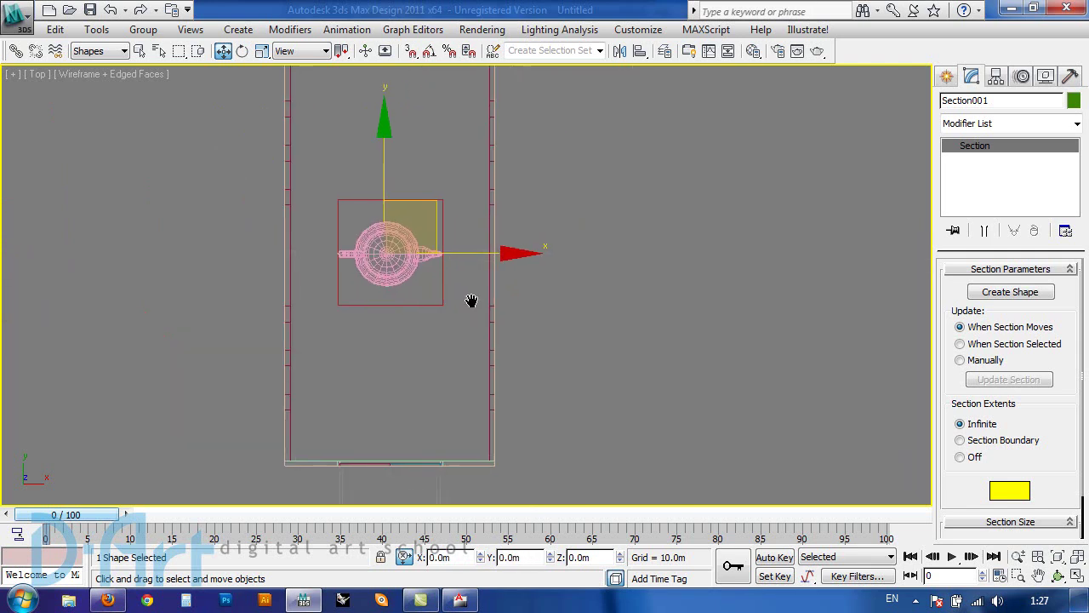
middle_click_drag(586, 311, 565, 335)
scroll(564, 335, "down", 2)
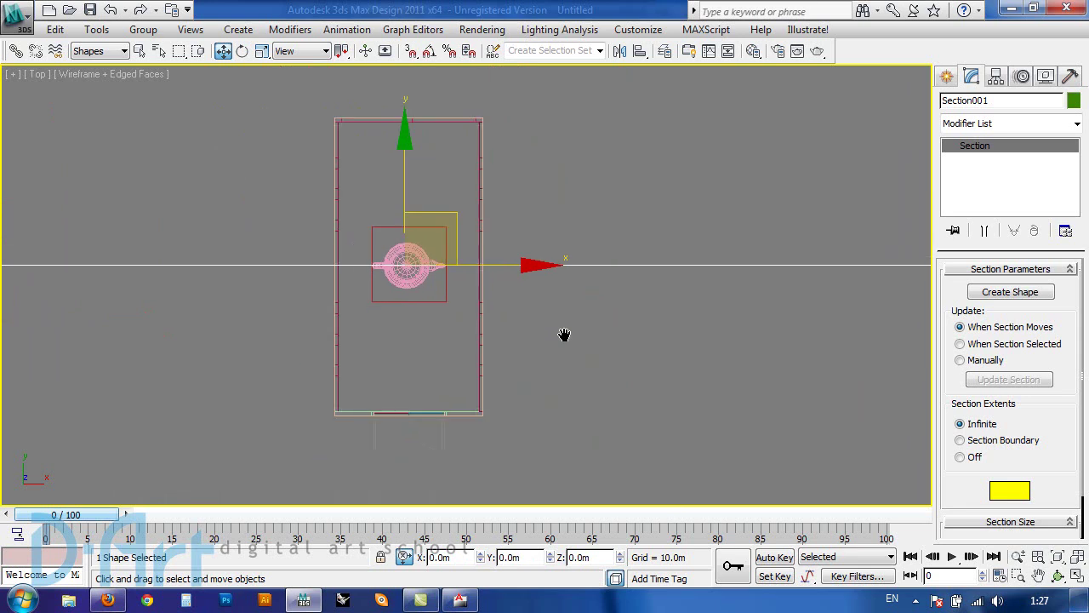
- Return to Perspective view, orbit to check the cut, and restore smooth shading
key("p")
scroll(564, 336, "down", 3)
middle_click_drag(467, 341, 531, 239, "alt")
scroll(493, 316, "up", 3)
middle_click_drag(518, 291, 497, 270, "alt")
scroll(459, 282, "up", 2)
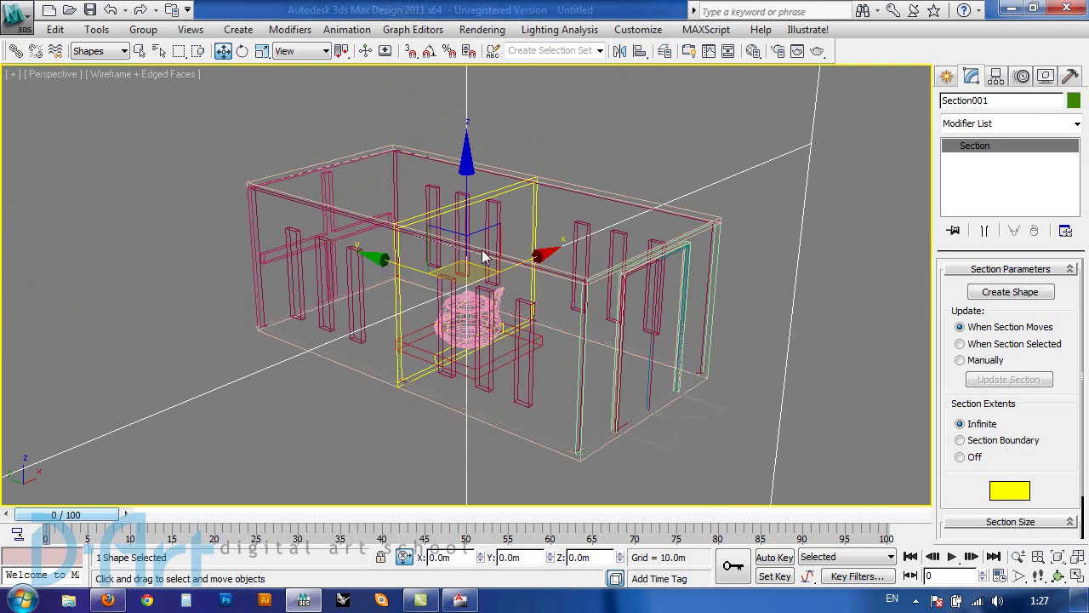
mouse_move(478, 255)
middle_mouse_down()
mouse_move(439, 259)
mouse_move(496, 188)
mouse_move(505, 258)
middle_mouse_up()
key("F3")
- Show edged faces and create a section shape named 'section A' from the cut
key("F4")
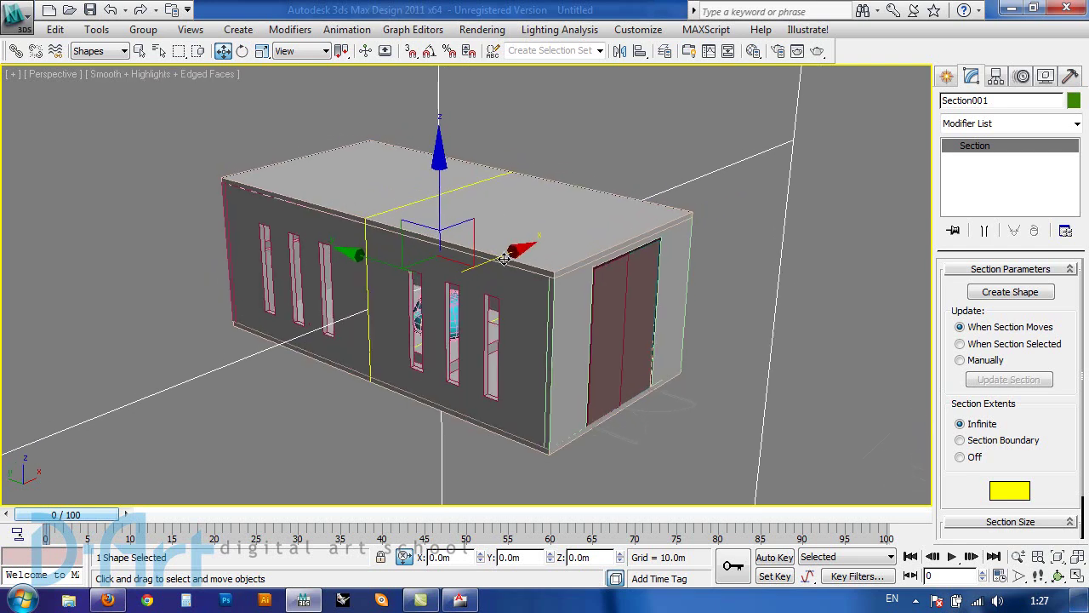
left_click(996, 293)
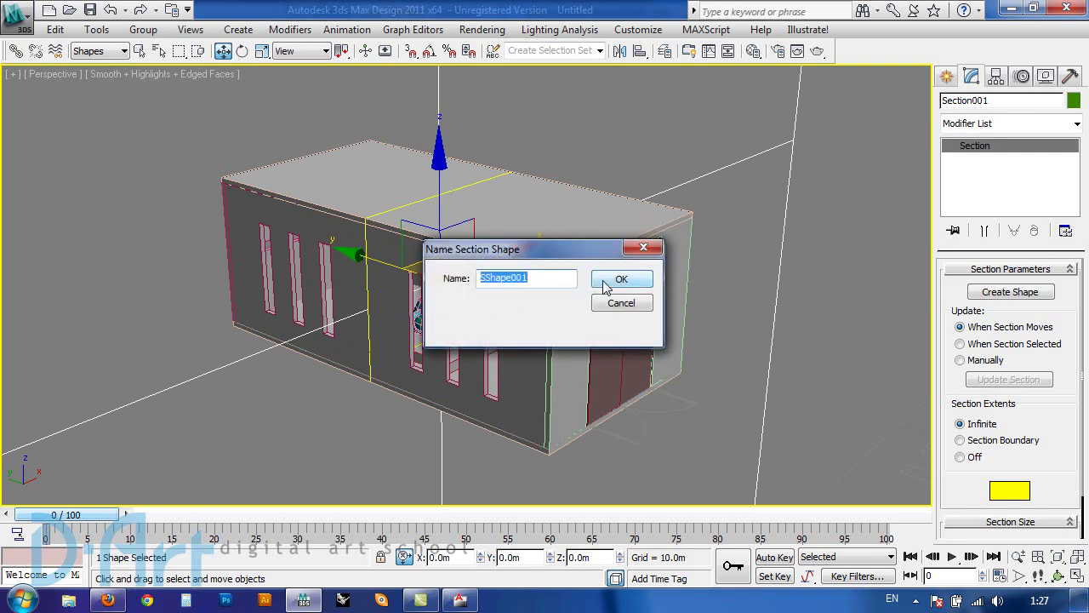
type("section A")
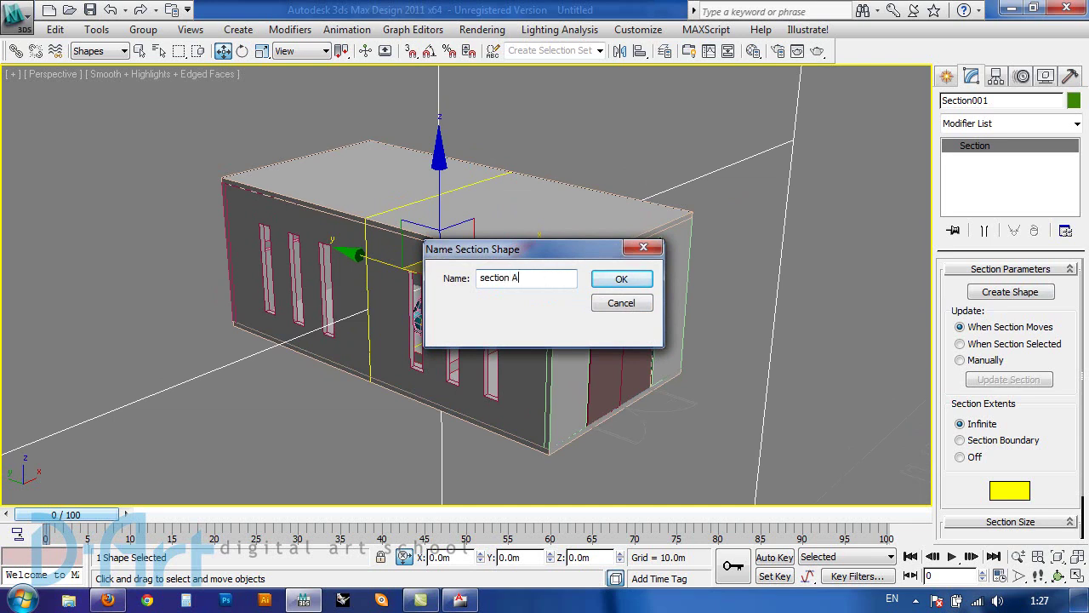
left_click(617, 280)
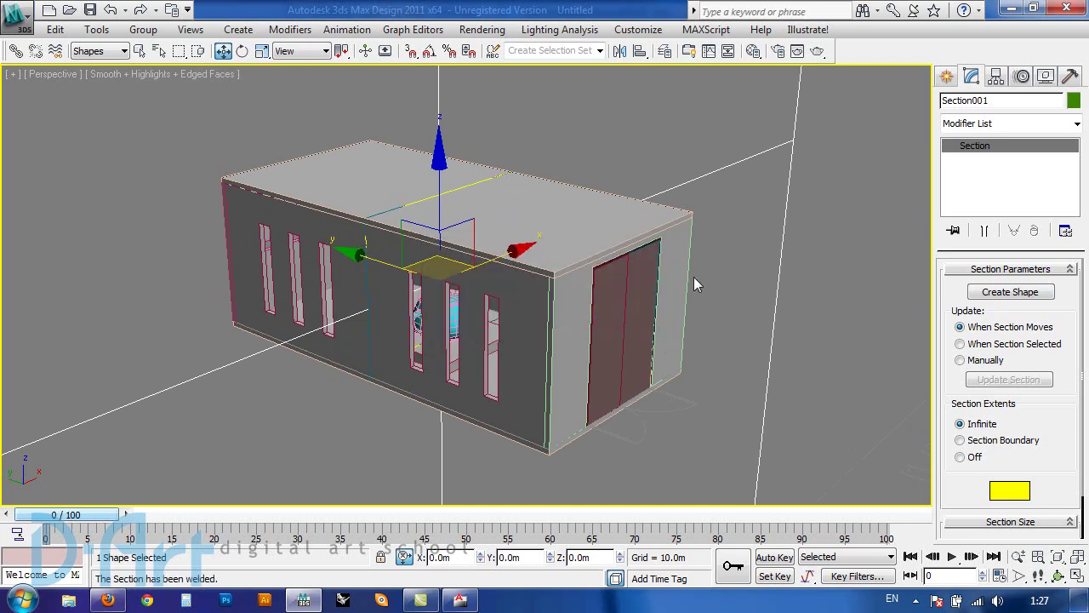
left_click(758, 283)
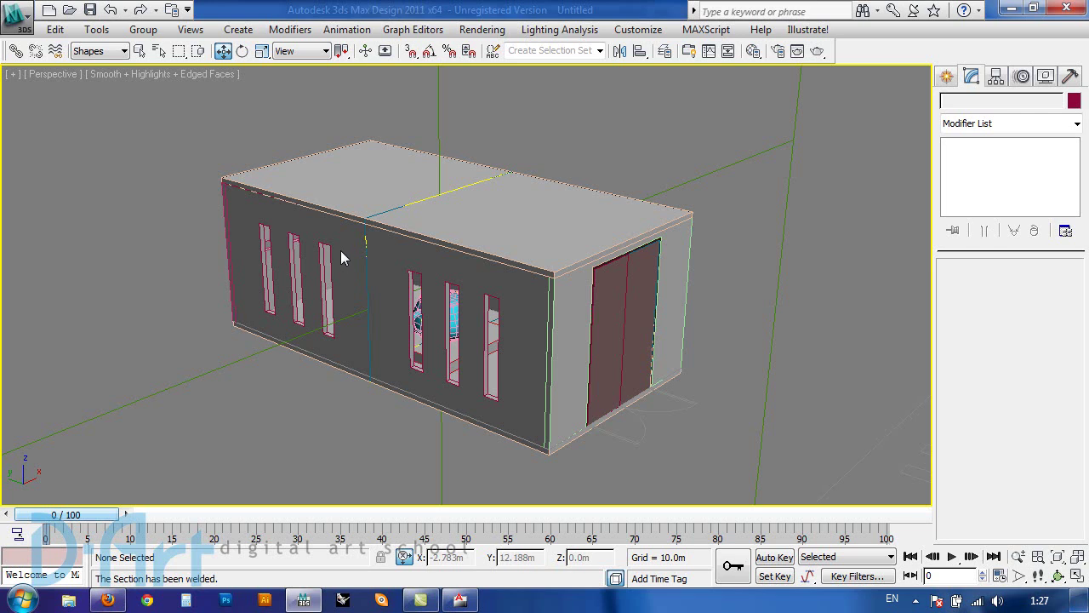
left_click(366, 251)
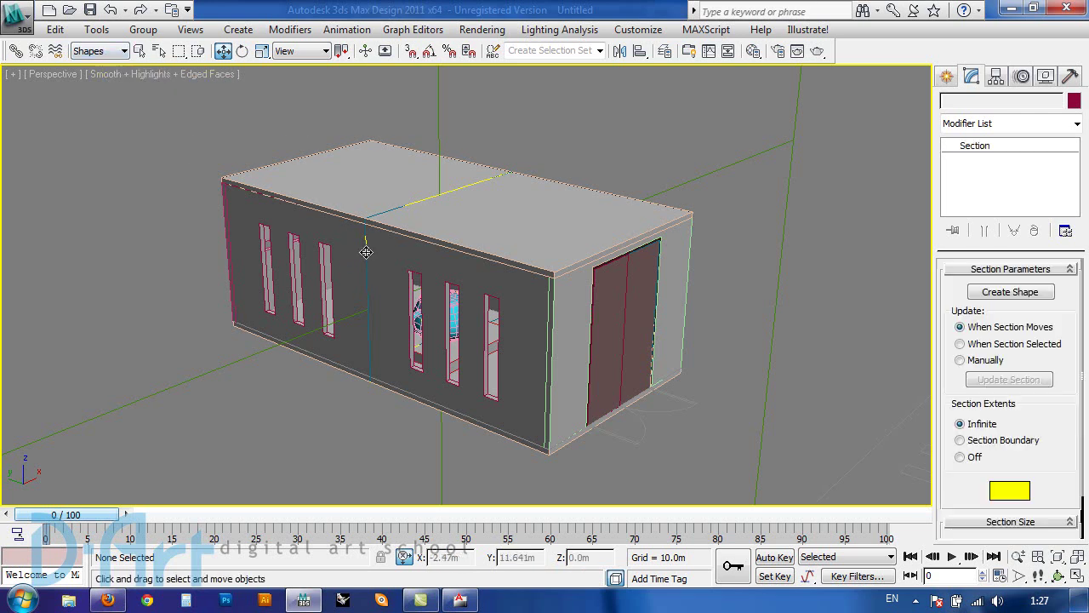
- Move the section A spline out of the building
left_click(365, 252)
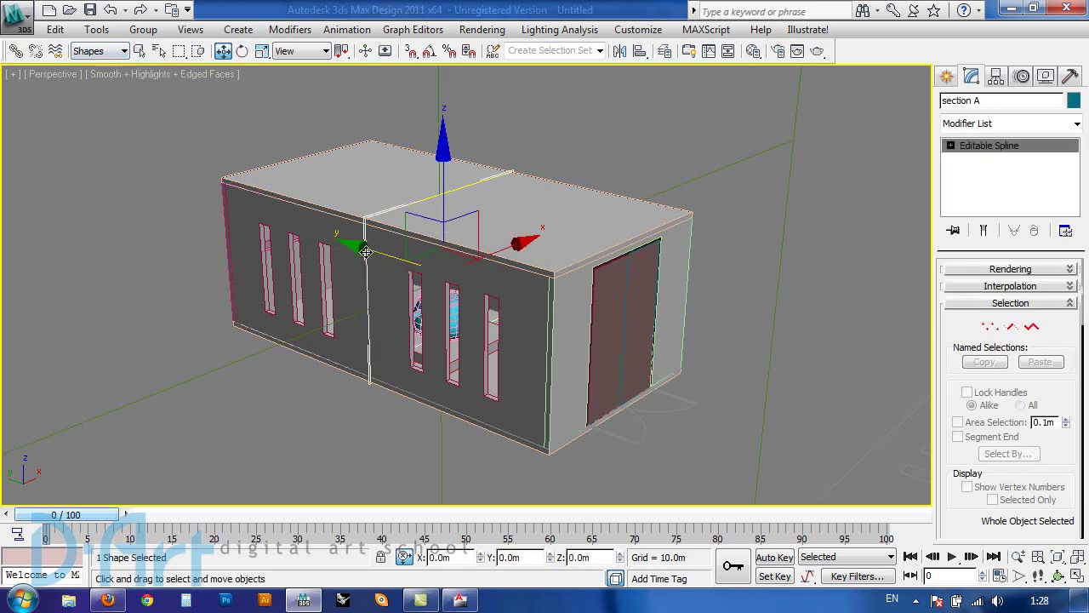
left_click(986, 101)
scroll(601, 255, "down", 4)
left_click_drag(368, 252, 635, 364)
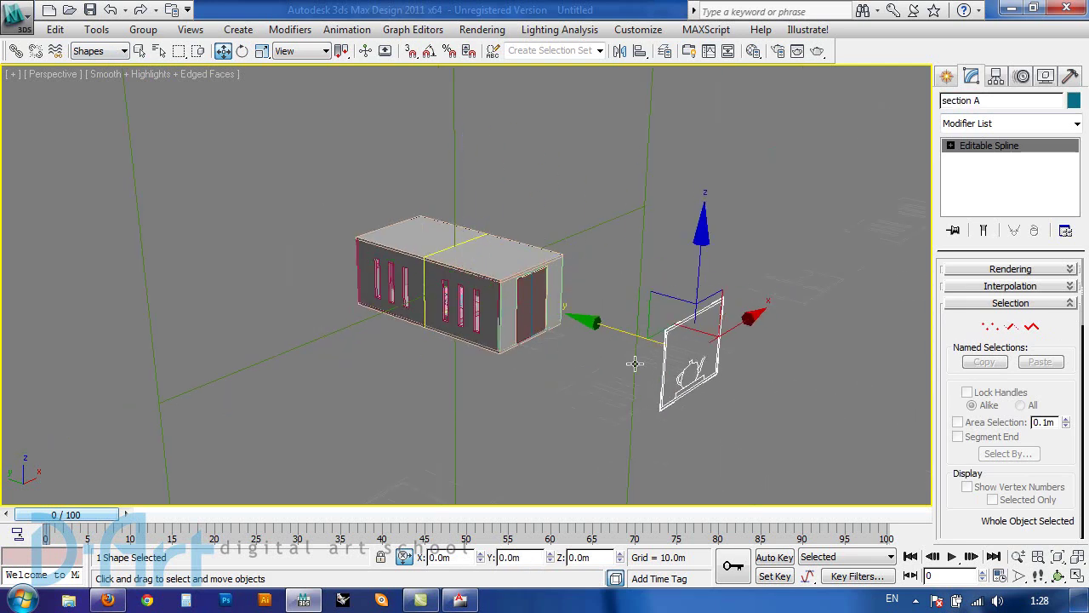
left_click(738, 393)
- Orbit and zoom to inspect the section A outline of the teapot and table
middle_click_drag(738, 392, 407, 274, "alt")
scroll(610, 393, "up", 3)
scroll(441, 250, "up", 3)
middle_click_drag(511, 205, 555, 257, "alt")
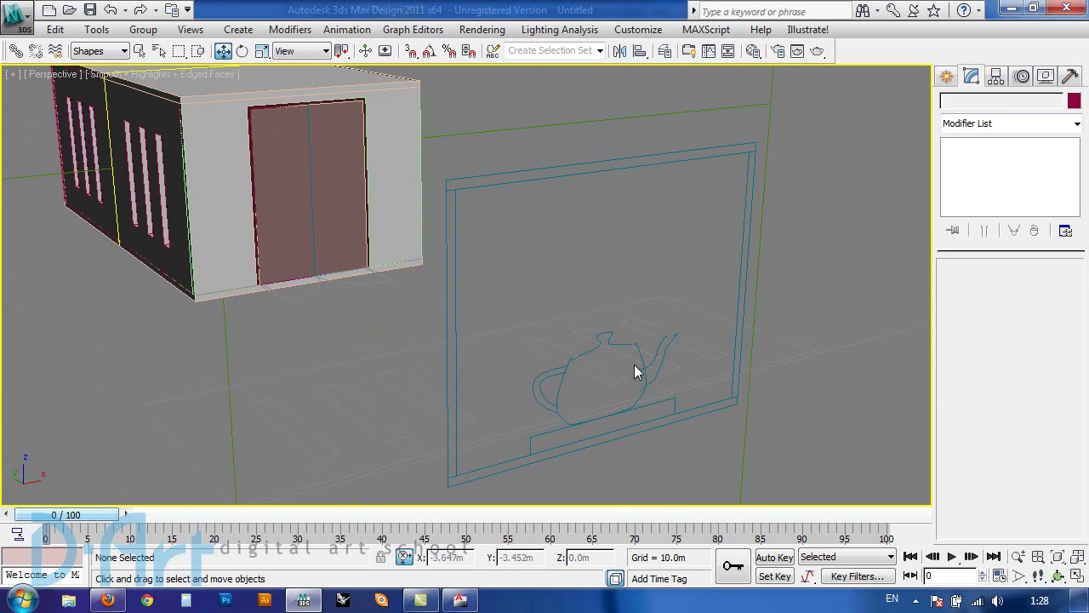
scroll(601, 286, "up", 6)
scroll(664, 307, "down", 5)
scroll(630, 311, "up", 2)
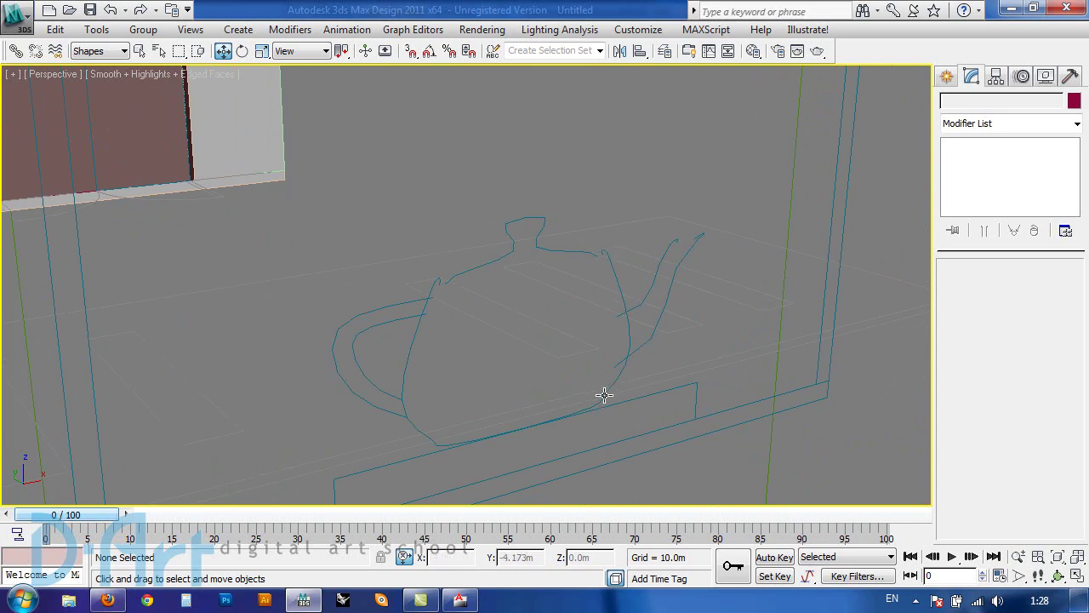
scroll(635, 223, "down", 6)
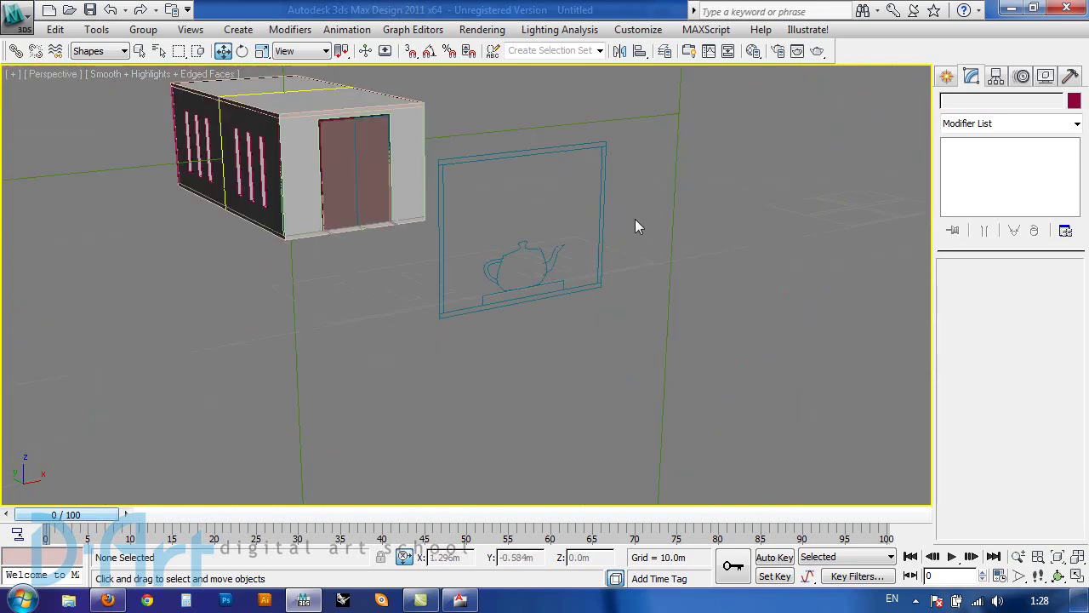
middle_click_drag(578, 253, 600, 337, "alt")
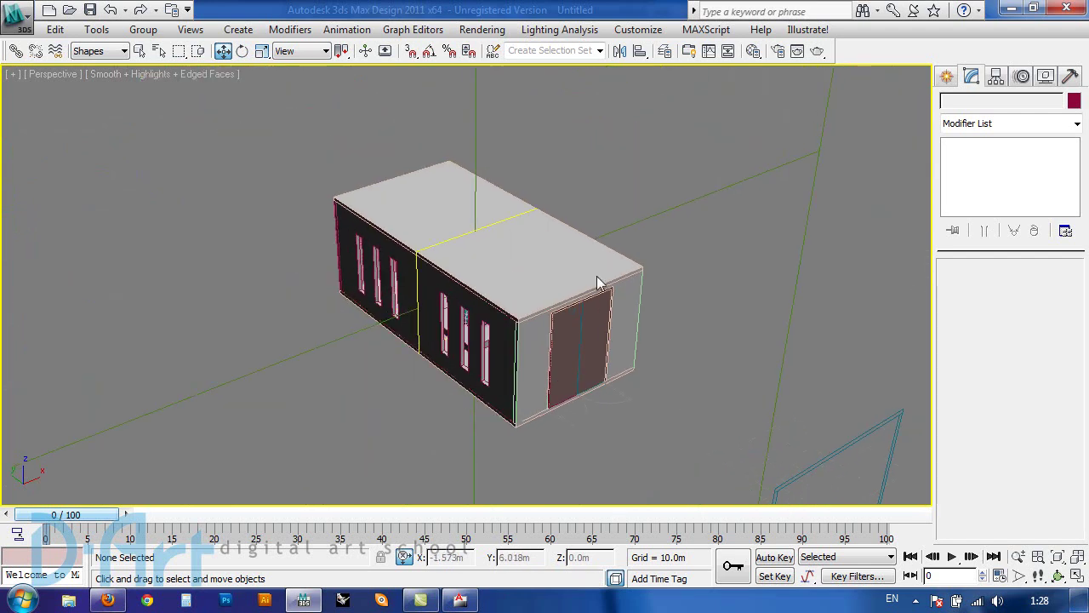
- Rotate Section001 by 90° about Z using the exact rotation entry
left_click(646, 214)
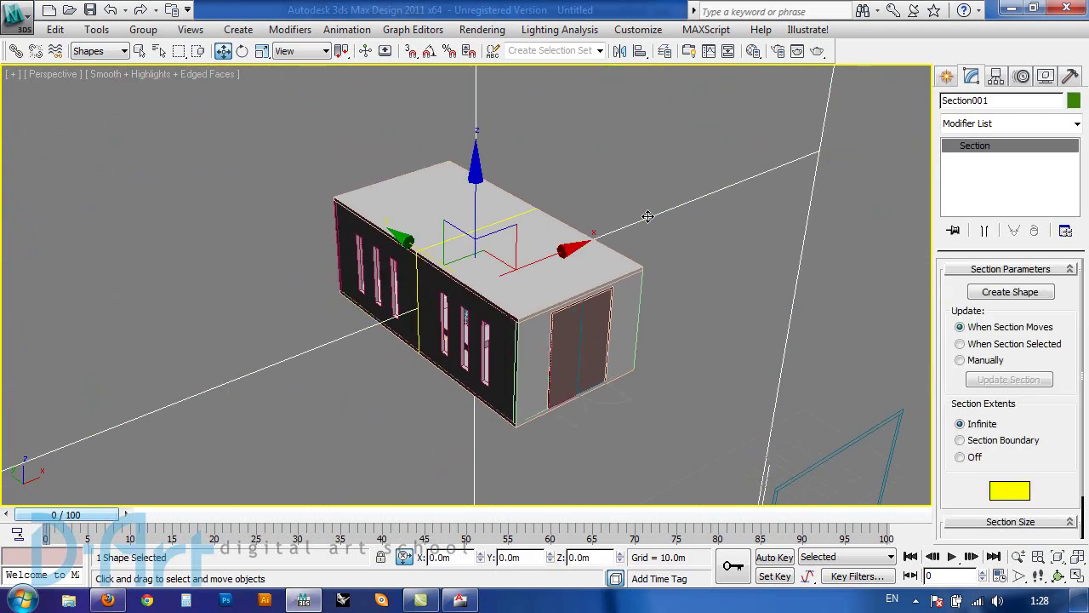
left_click(243, 51)
right_click(242, 50)
double_click(521, 186)
type("90")
key("Return")
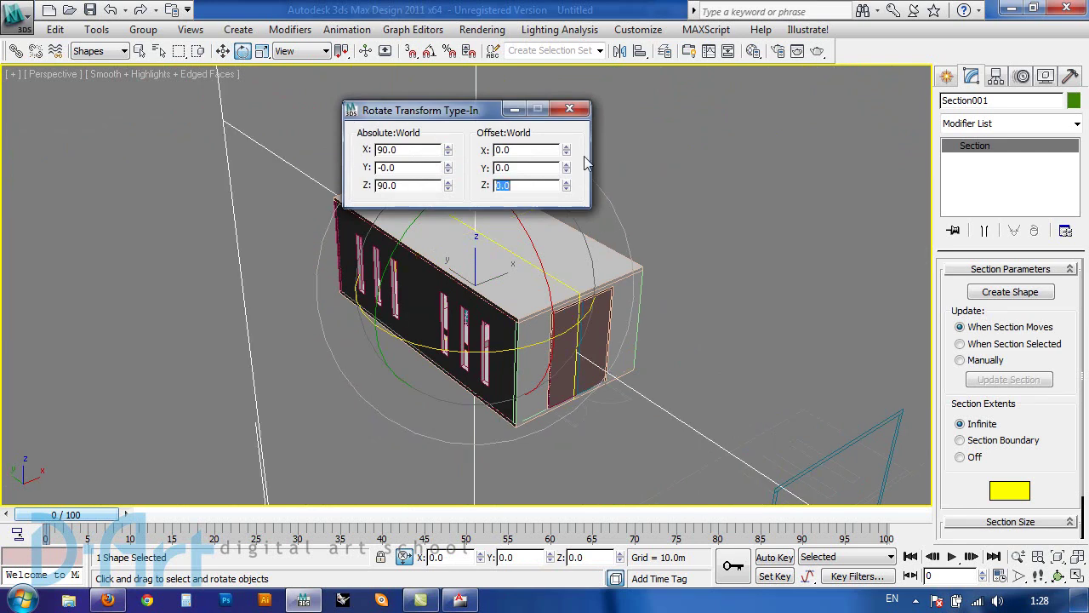
left_click(570, 108)
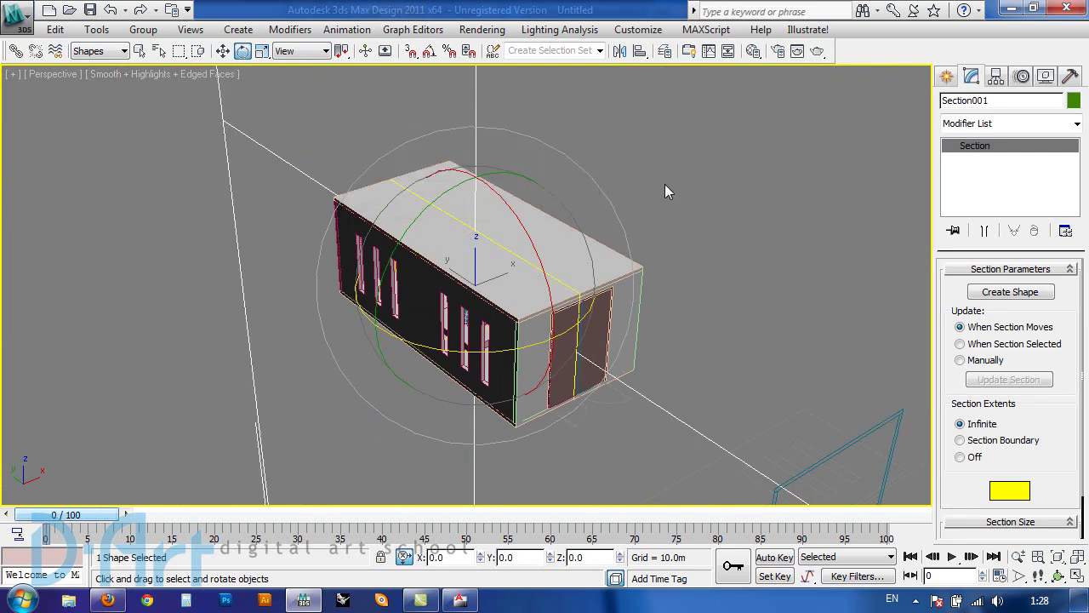
- View the section plane in wireframe Top view and nudge it slightly along X
key("t")
key("z")
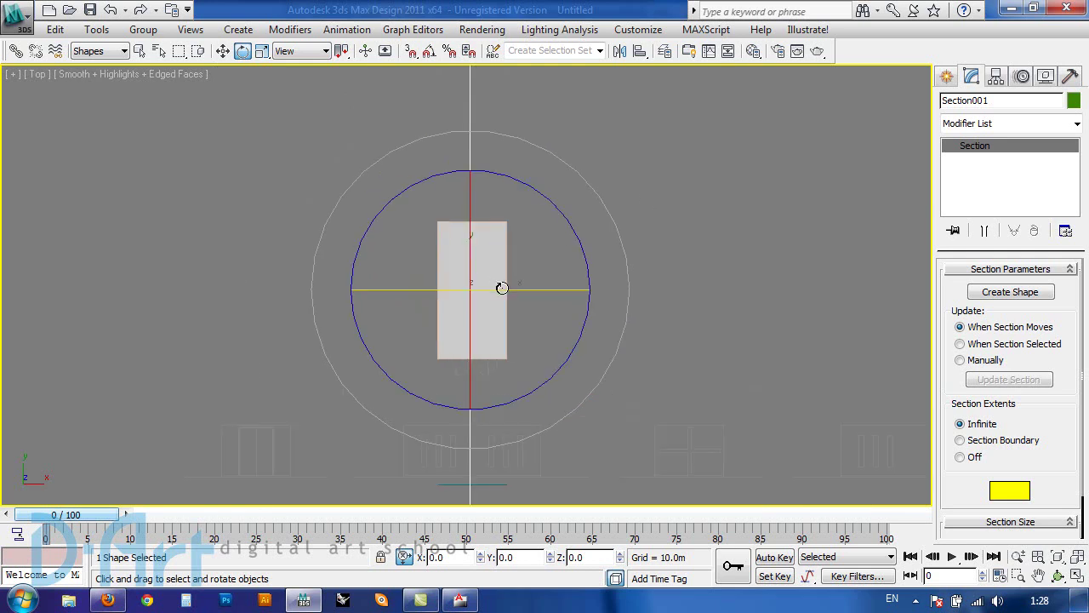
key("F3")
right_click(502, 290)
left_click(524, 304)
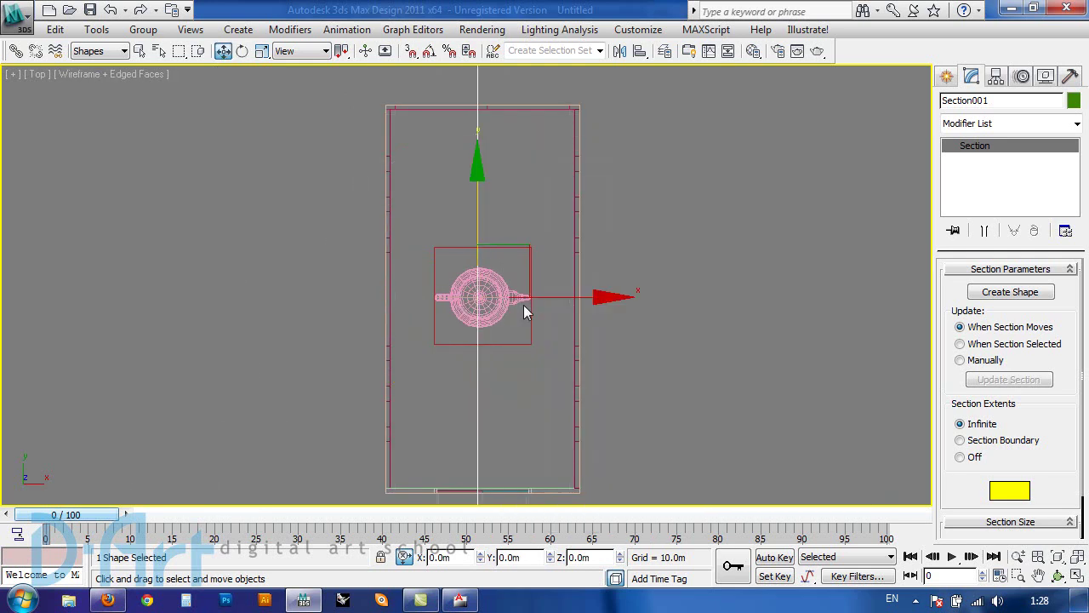
left_click_drag(546, 298, 548, 298)
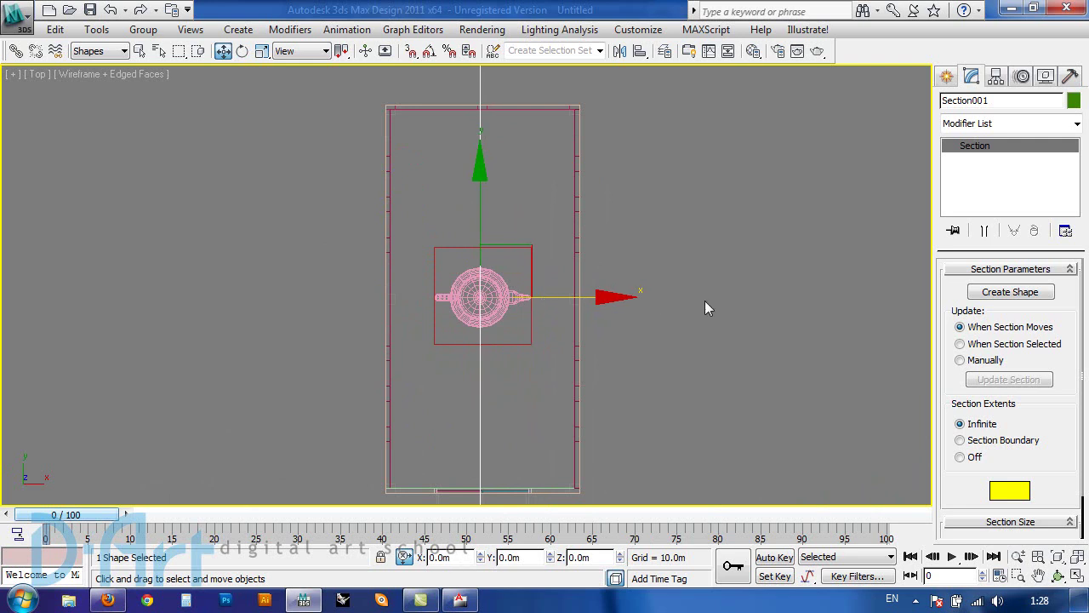
- Create a section shape from the new cut and name it Section B
left_click(1010, 292)
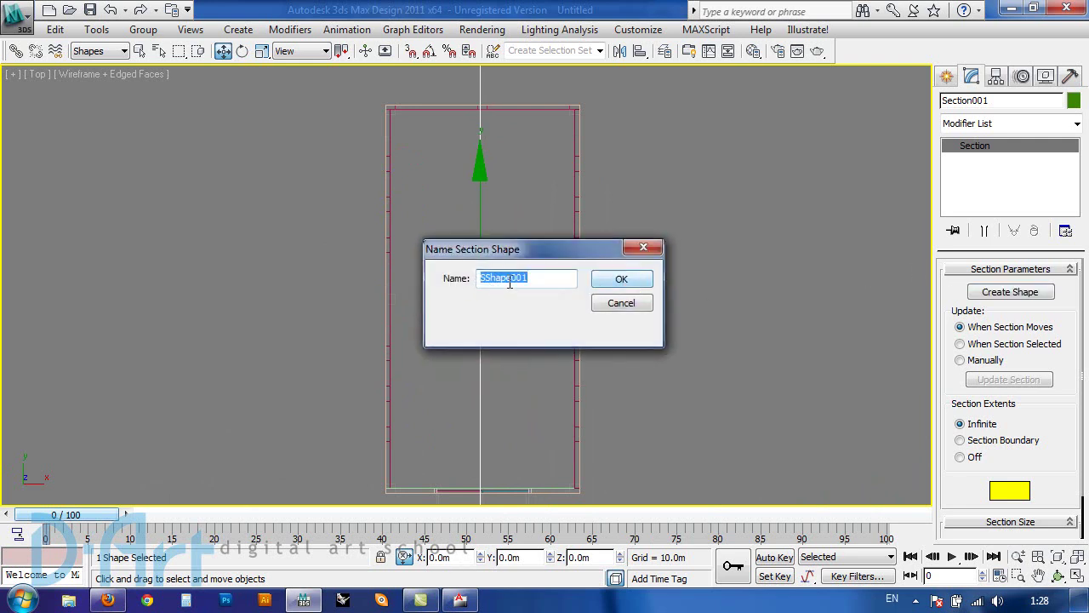
type("Section B")
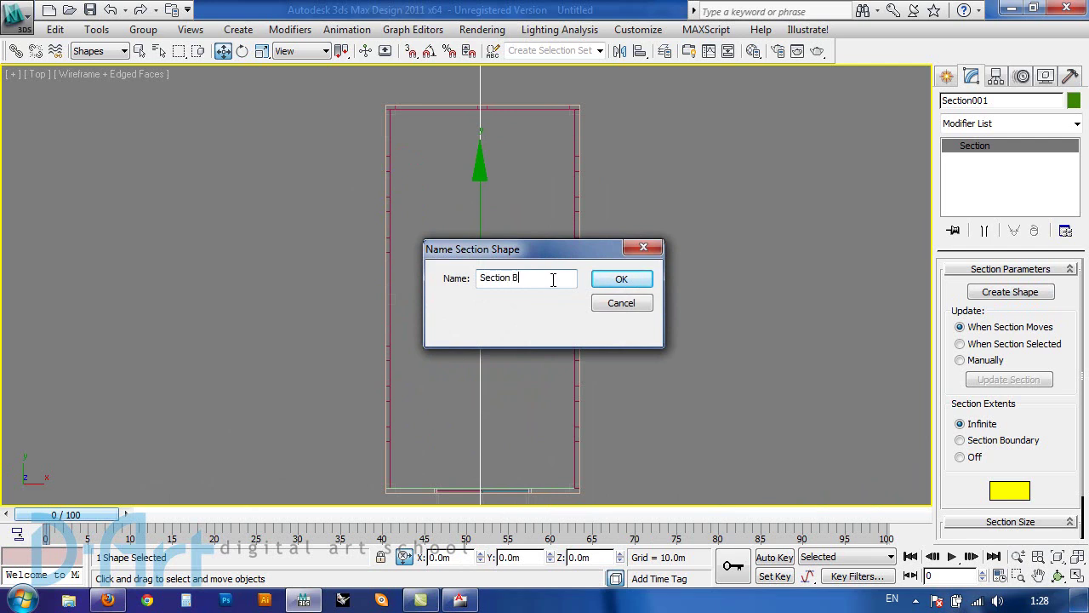
left_click(621, 279)
- Show the shaded Perspective view, orbit around the building, and select the Section001 plane
key("p")
middle_click_drag(563, 358, 680, 201, "alt")
key("F3")
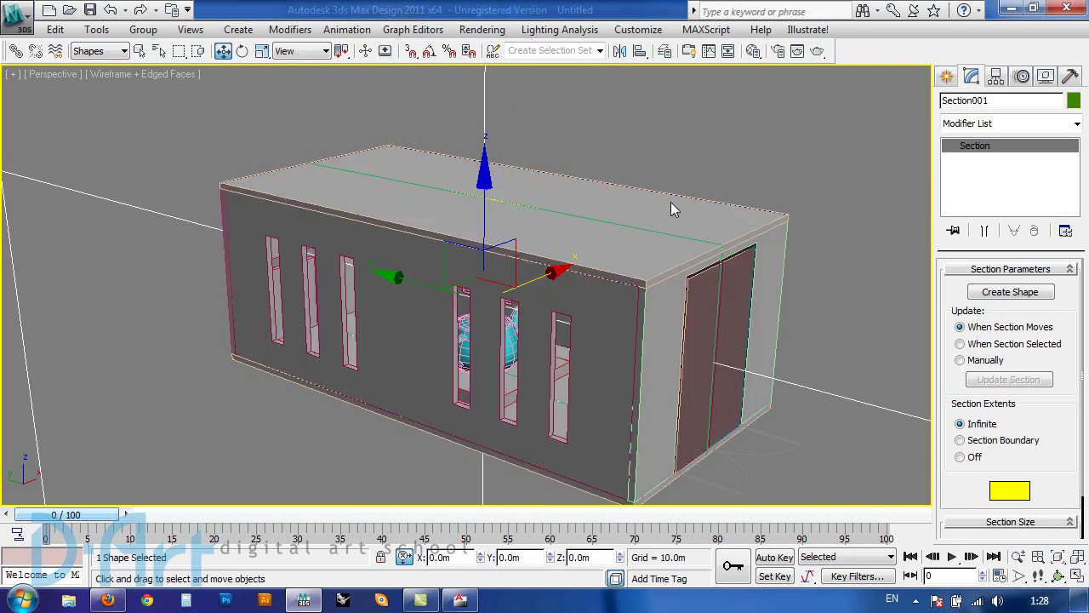
middle_click_drag(557, 151, 498, 162, "alt")
left_click(555, 154)
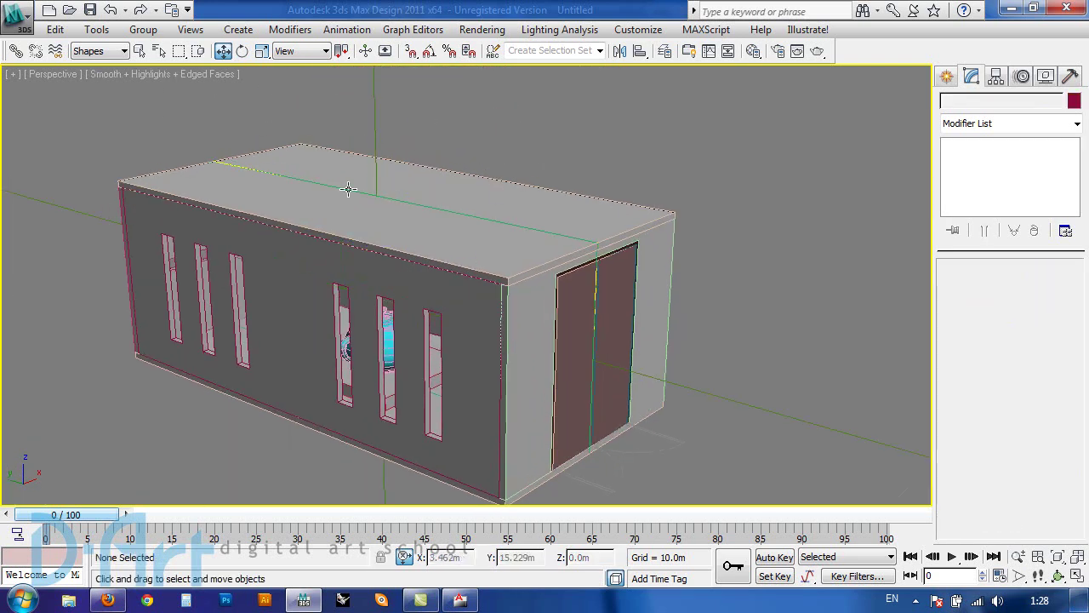
left_click(253, 170)
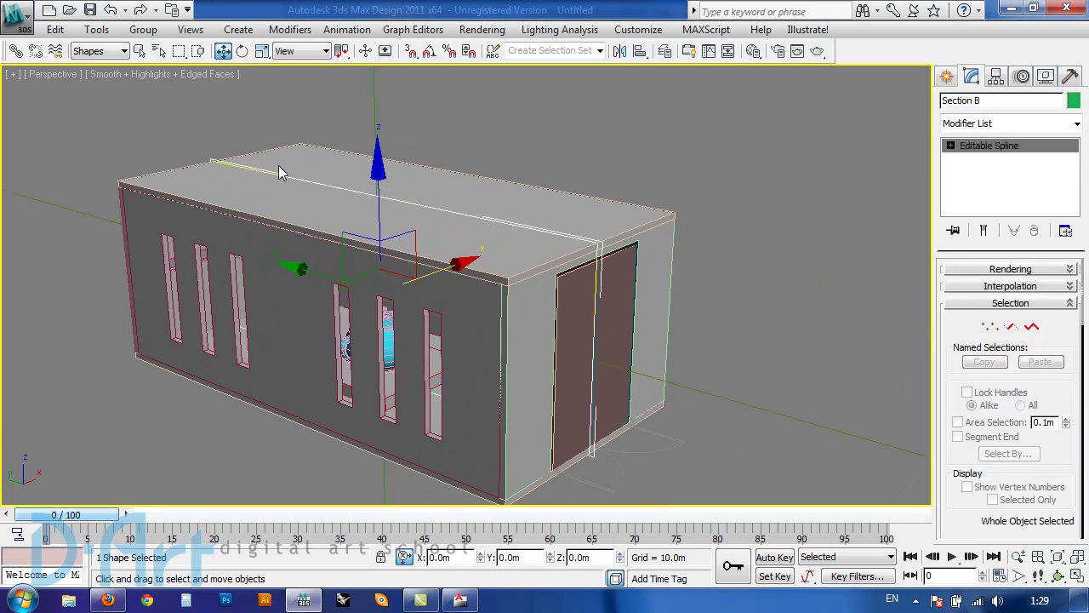
- Slide the Section B outline away from the building along Y
scroll(316, 192, "down", 6)
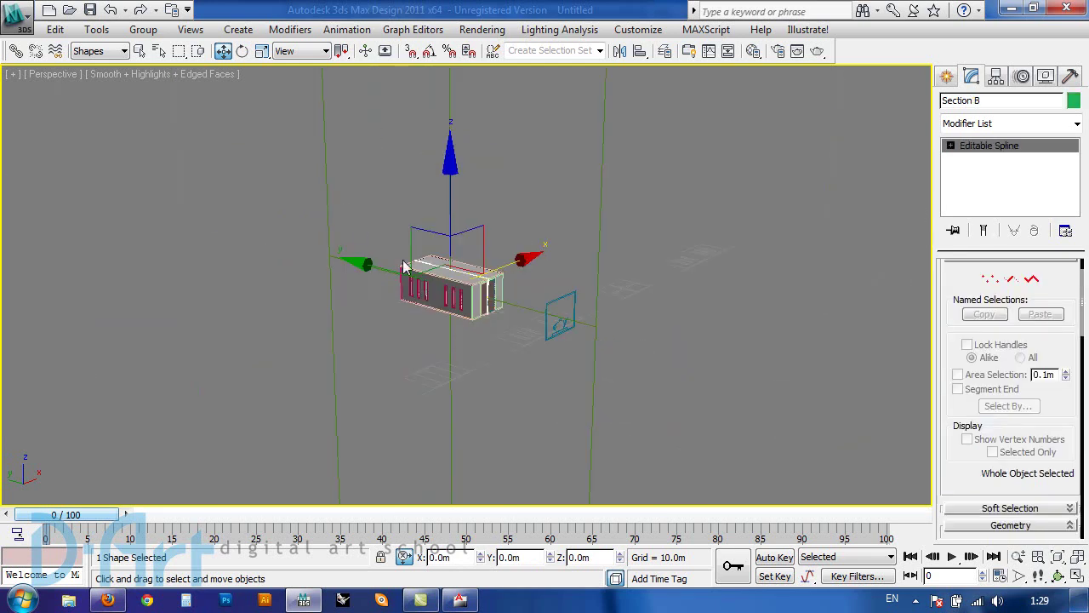
left_click_drag(381, 249, 573, 389)
left_click(572, 388)
scroll(687, 365, "up", 5)
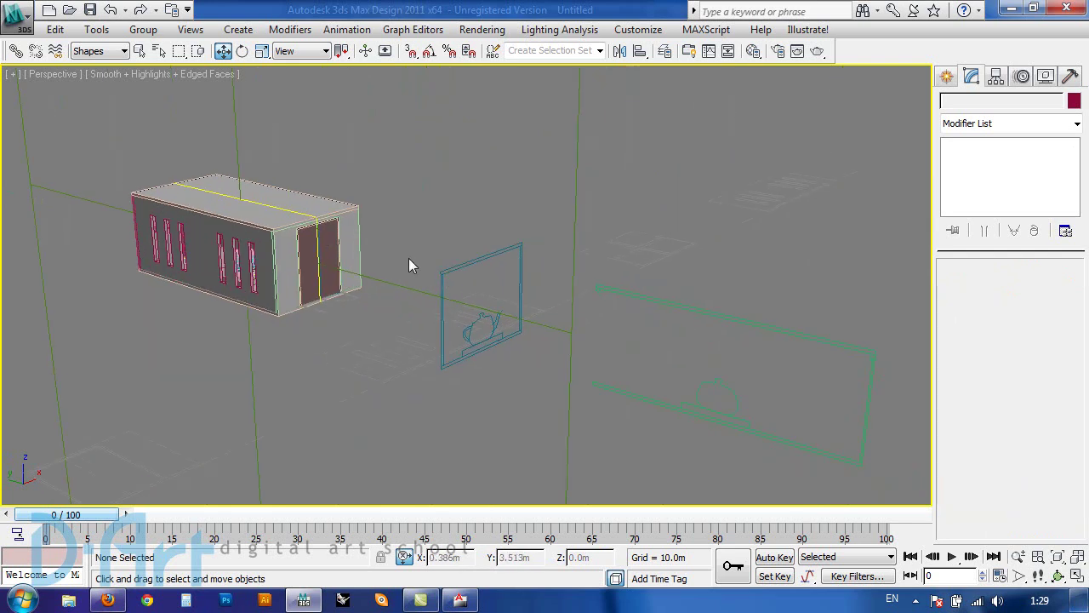
scroll(462, 303, "up", 1)
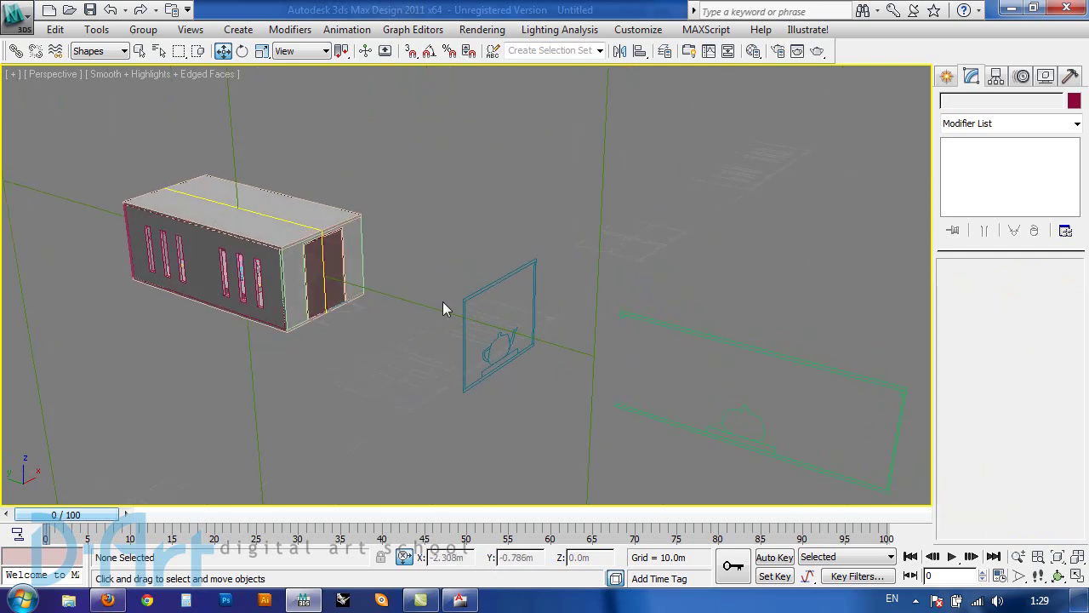
left_click_drag(403, 321, 400, 322)
left_click(399, 321)
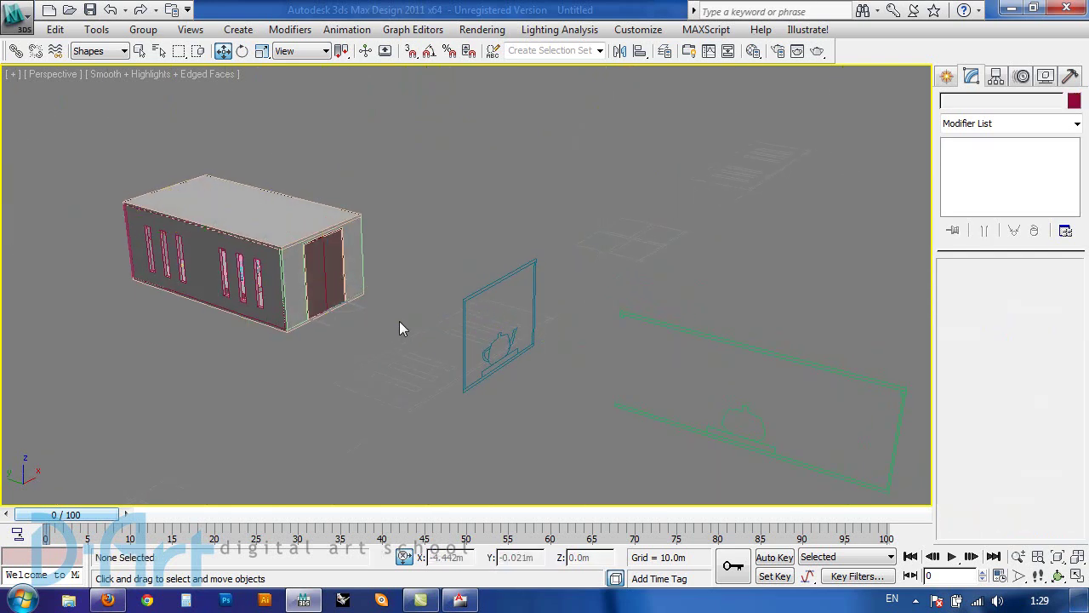
- Orbit to bring the outlines and building into view, then region-select Section B
middle_click_drag(743, 394, 496, 239, "alt")
middle_click_drag(728, 294, 641, 246, "alt")
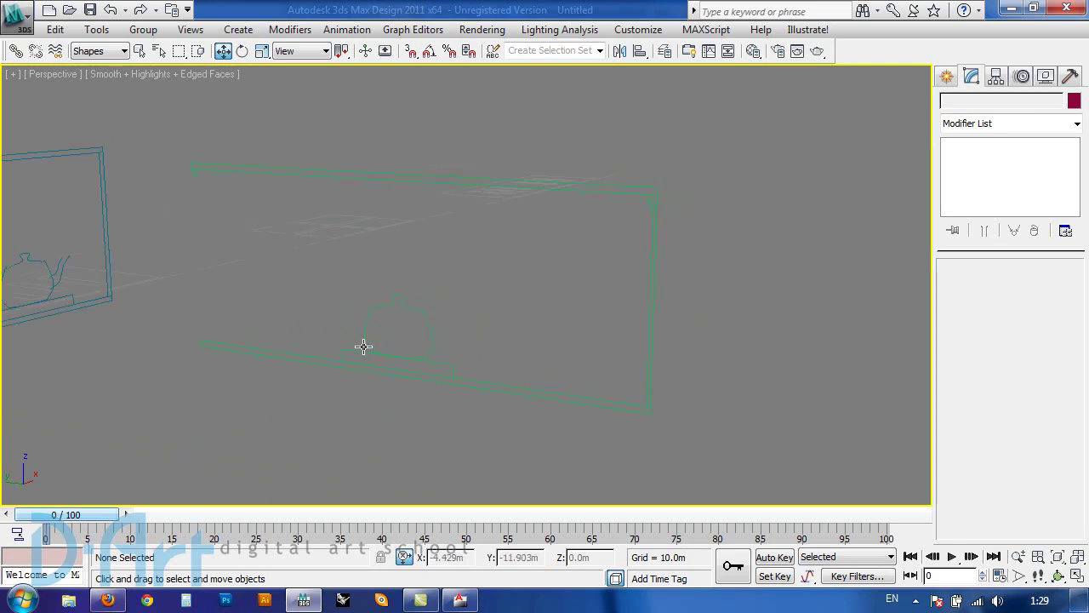
middle_click_drag(386, 315, 423, 257, "alt")
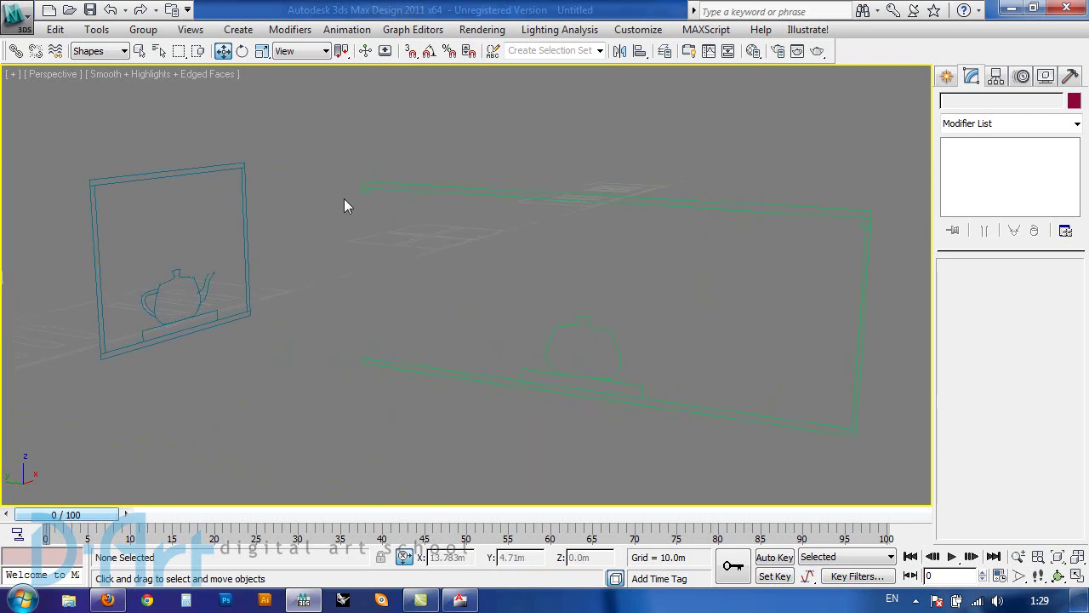
middle_click_drag(260, 271, 380, 281, "alt")
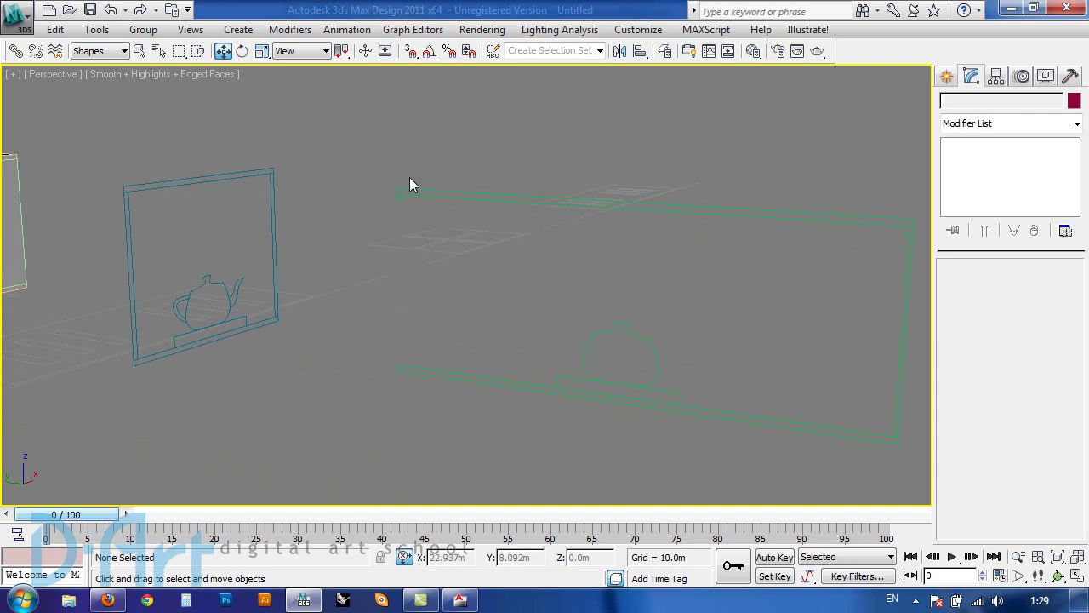
middle_click_drag(593, 300, 576, 262, "alt")
left_click_drag(367, 197, 697, 451)
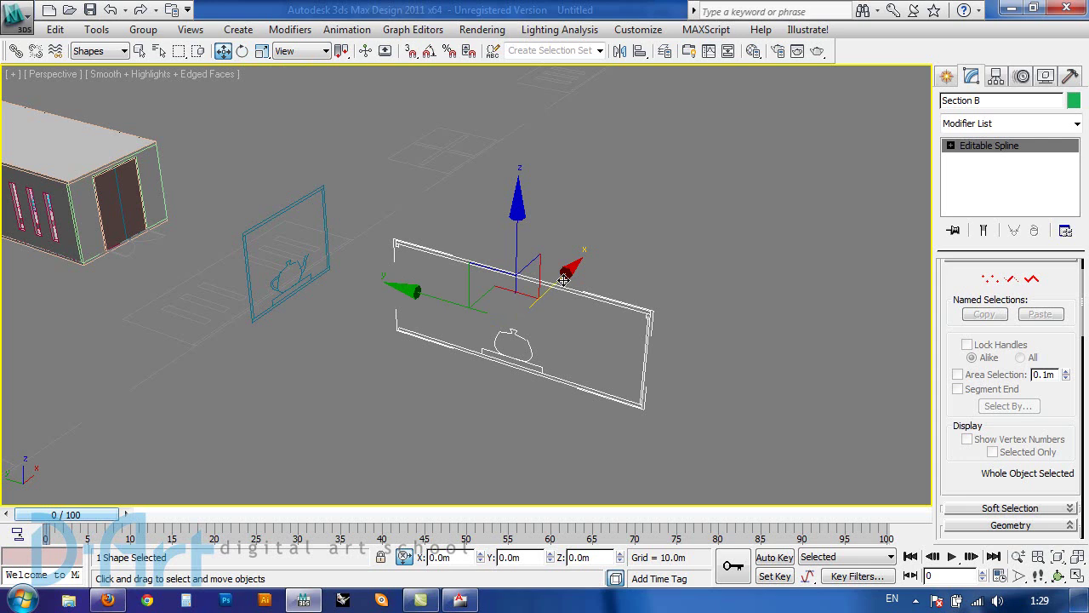
- Rotate Section B by offset Y 90° and Z 90° to lie flat
left_click(243, 51)
right_click(243, 51)
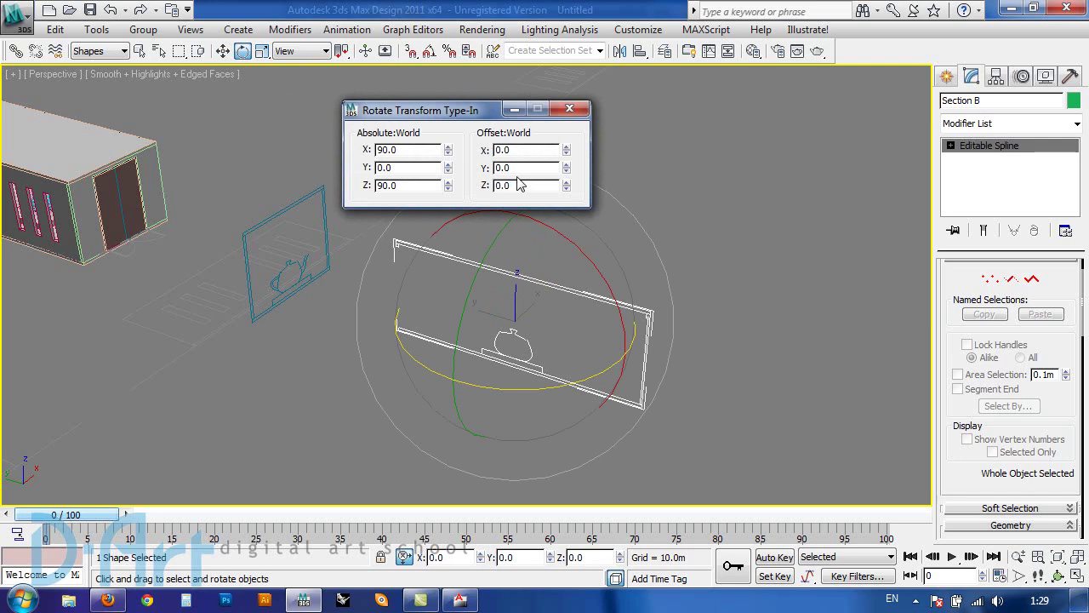
double_click(496, 168)
type("90")
key("Return")
middle_click_drag(596, 292, 550, 352, "alt")
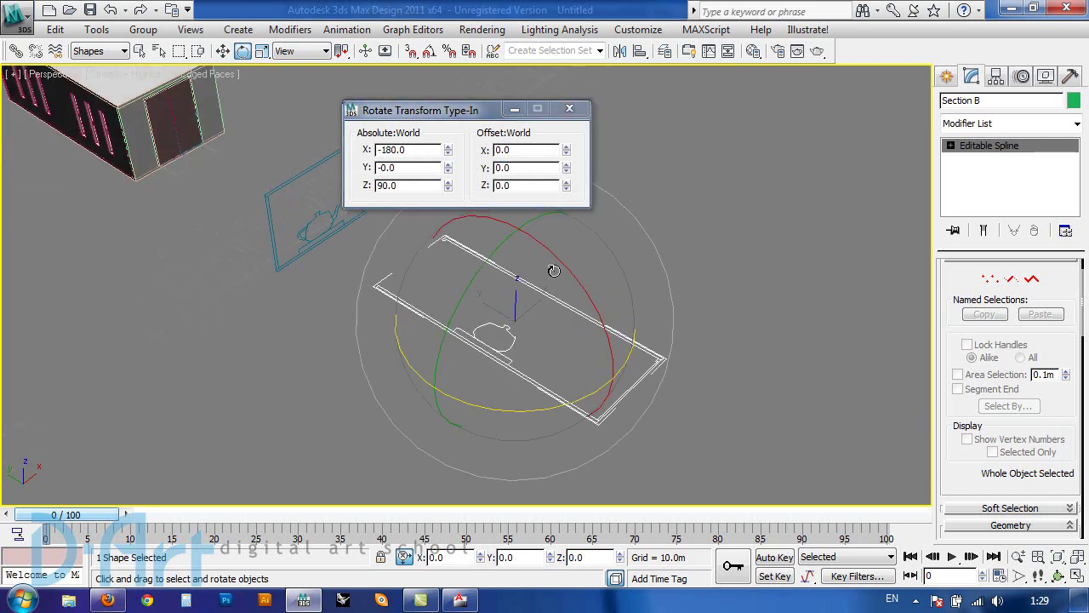
double_click(519, 189)
type("90")
key("Return")
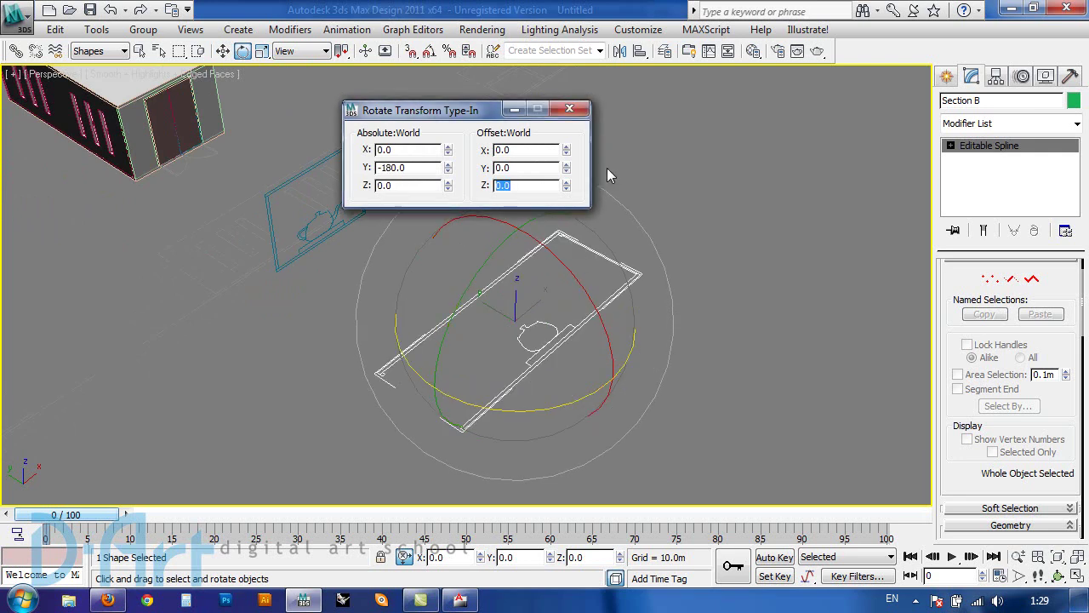
left_click_drag(422, 111, 610, 130)
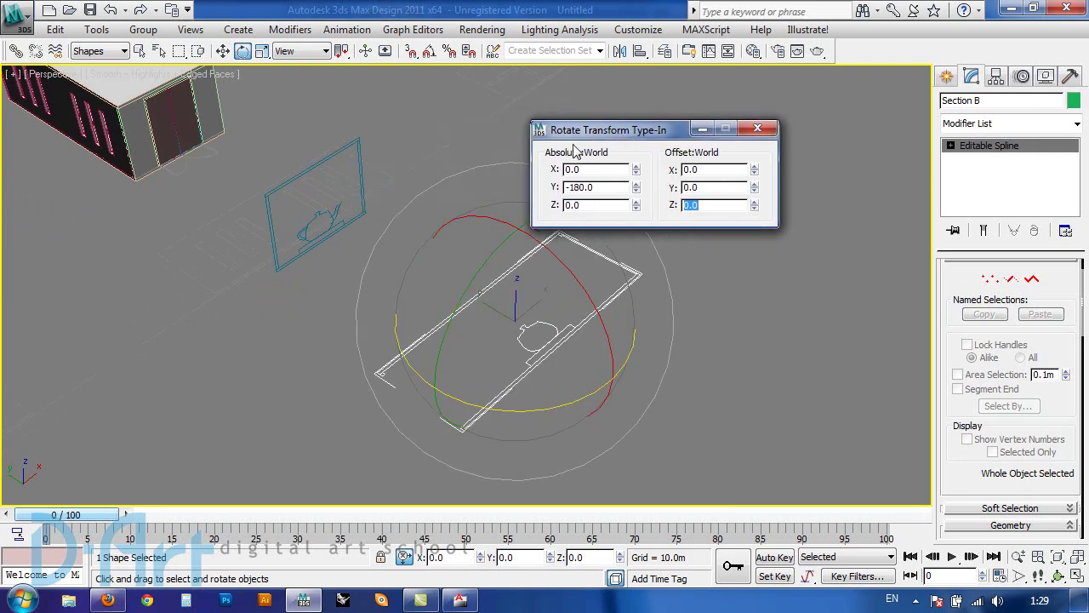
- Select section A and rotate it by offset X 90° and Z 180°
left_click_drag(248, 135, 383, 281)
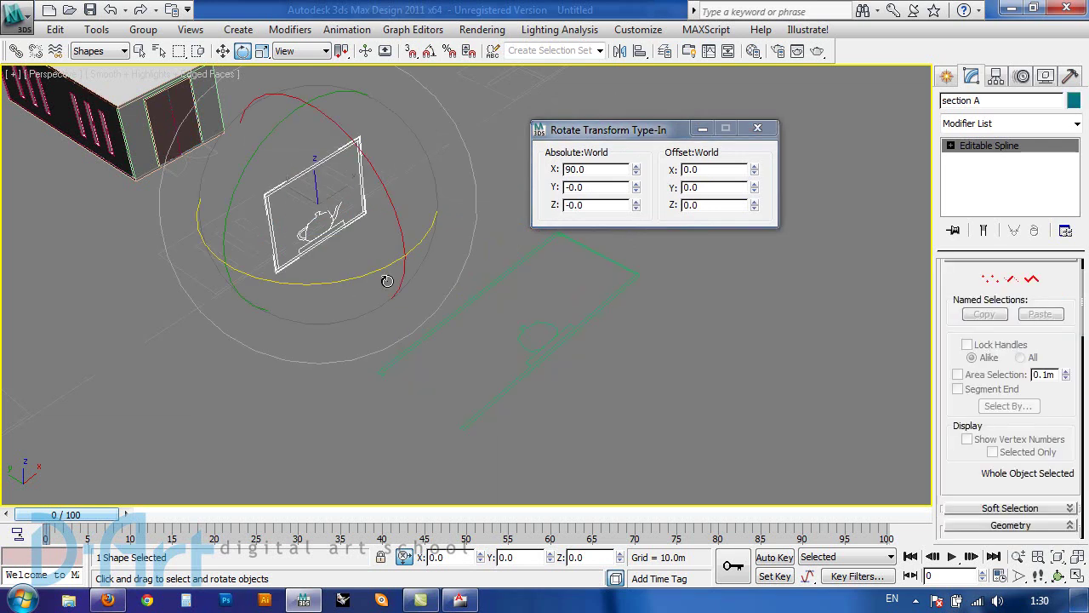
left_click(645, 174)
type("90")
key("Return")
left_click(690, 204)
type("18")
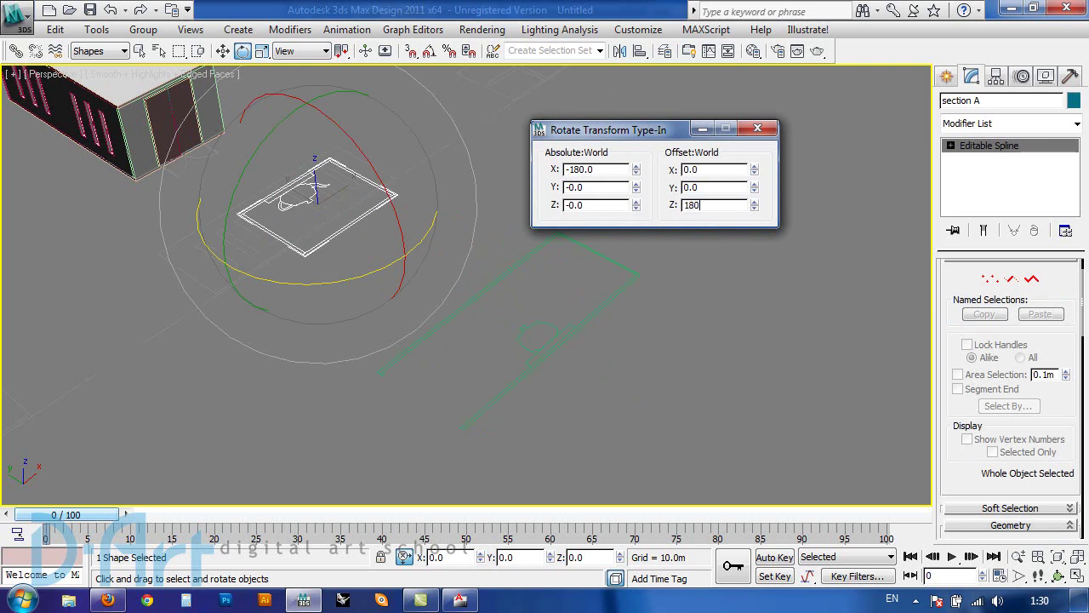
type("0")
key("Return")
left_click(758, 129)
- In Top view, move section A down and right near Section B
key("w")
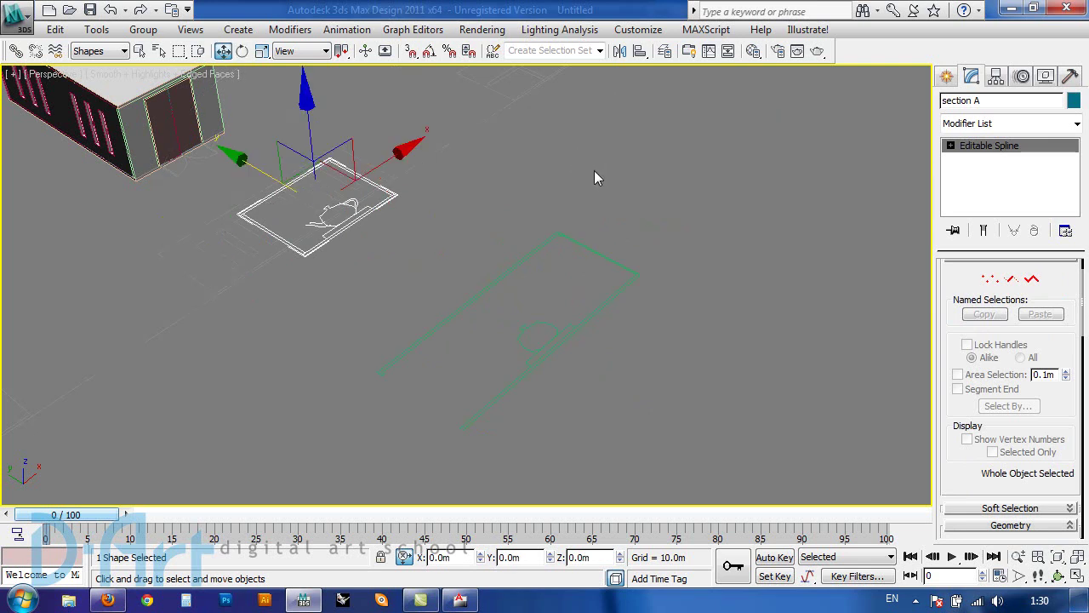
key("t")
scroll(437, 202, "down", 10)
left_click_drag(534, 254, 641, 368)
scroll(586, 412, "up", 5)
scroll(448, 258, "down", 5)
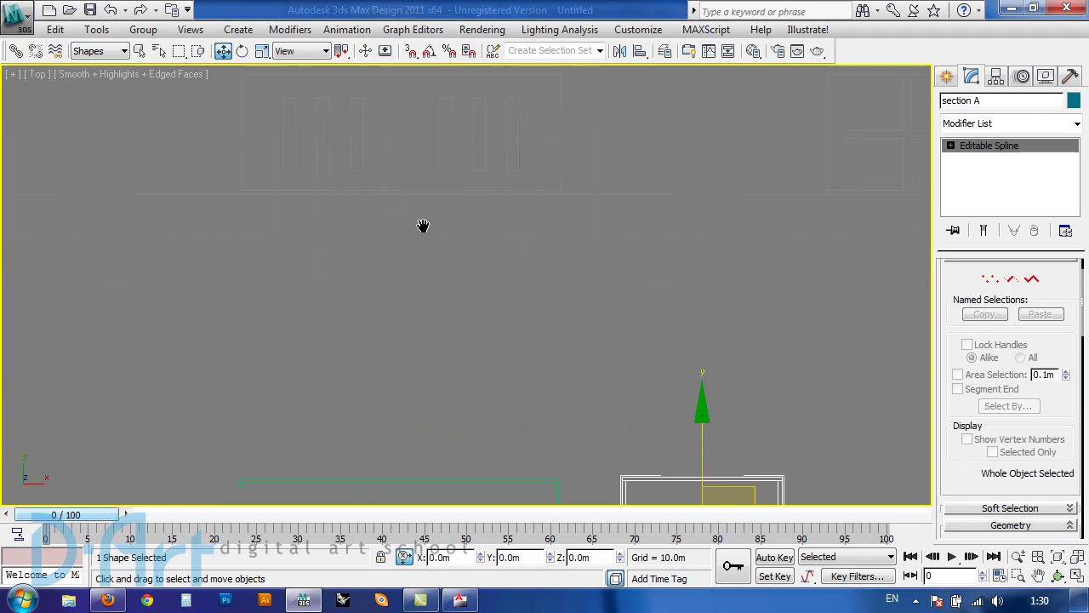
middle_click_drag(503, 369, 405, 233)
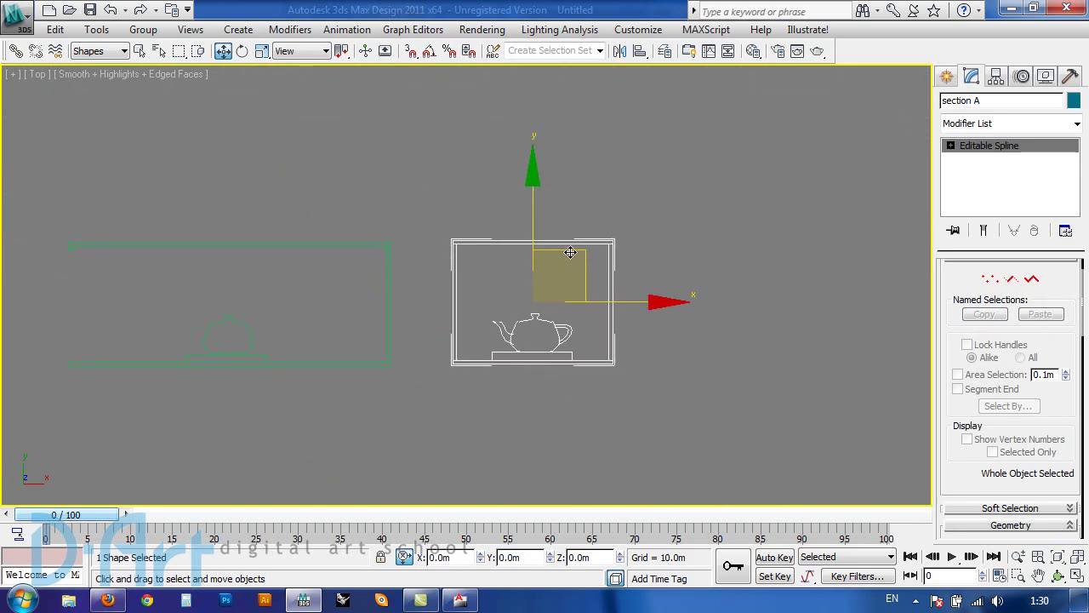
scroll(562, 259, "up", 3)
scroll(447, 319, "up", 3)
middle_click_drag(443, 313, 446, 311)
left_click_drag(578, 272, 609, 267)
- Turn on vertex snapping and snap section A's corner alongside Section B
key("s")
left_click_drag(402, 442, 313, 442)
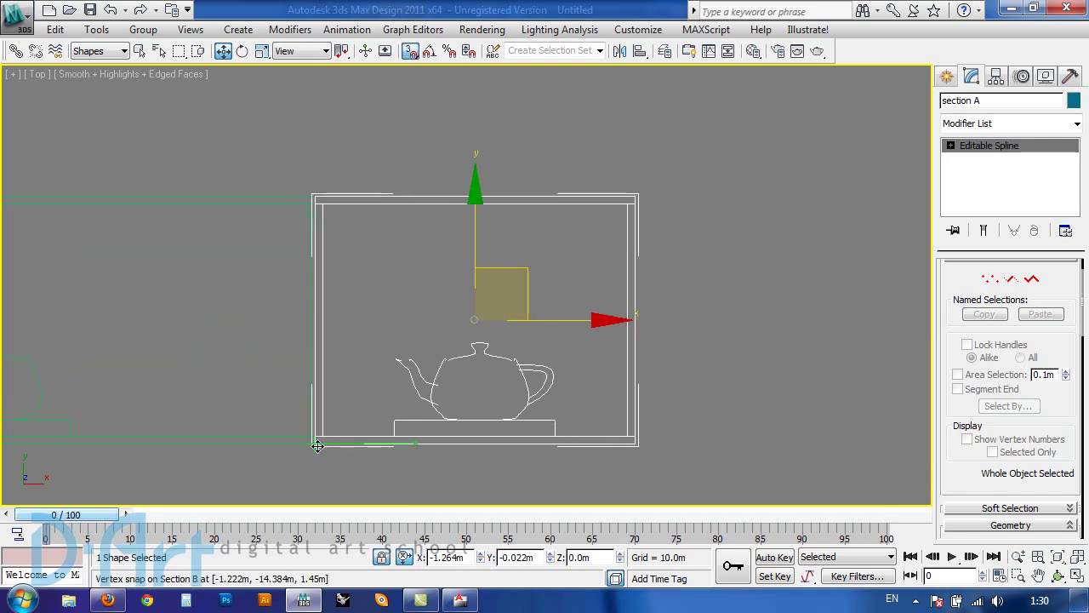
left_click_drag(572, 320, 767, 320)
left_click(460, 296)
scroll(459, 295, "down", 3)
- Pan the Top view and window-select both section A and Section B outlines
middle_click_drag(460, 295, 709, 282)
scroll(503, 289, "down", 5)
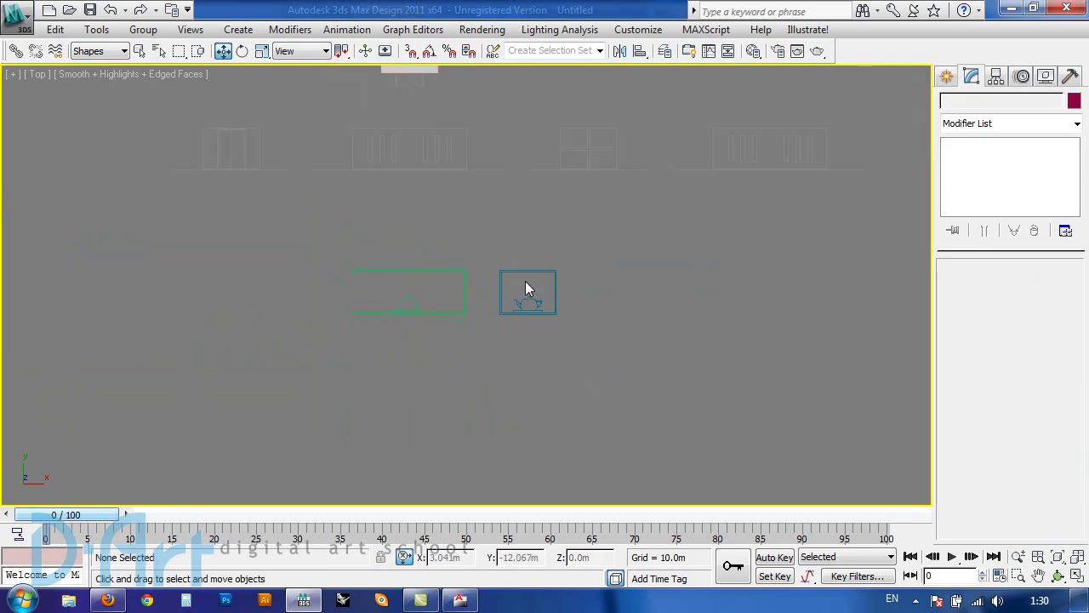
scroll(515, 283, "up", 5)
middle_click_drag(523, 284, 577, 276)
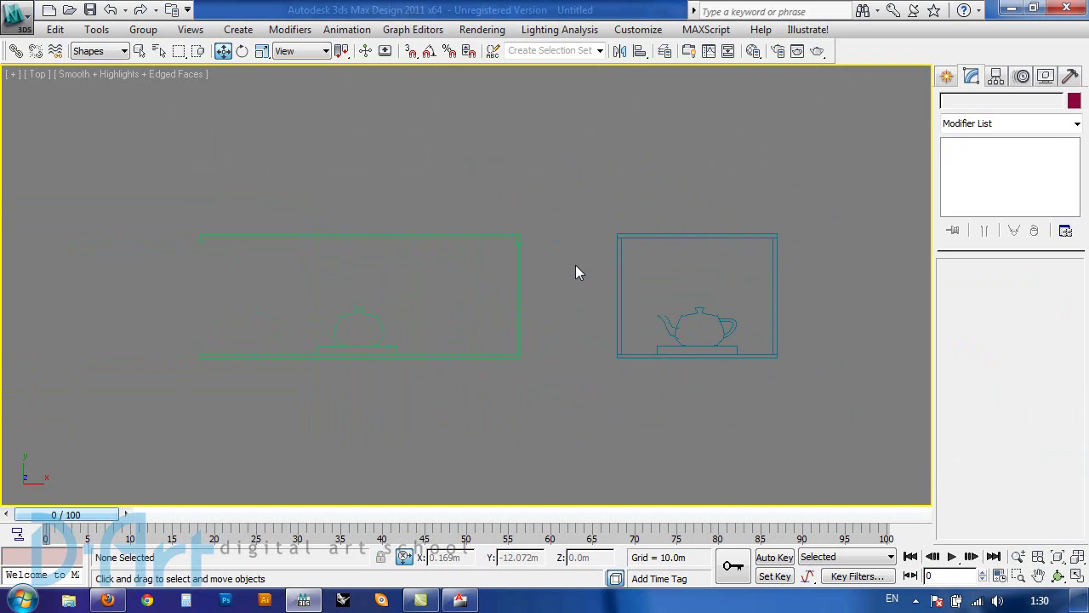
left_click_drag(183, 211, 816, 414)
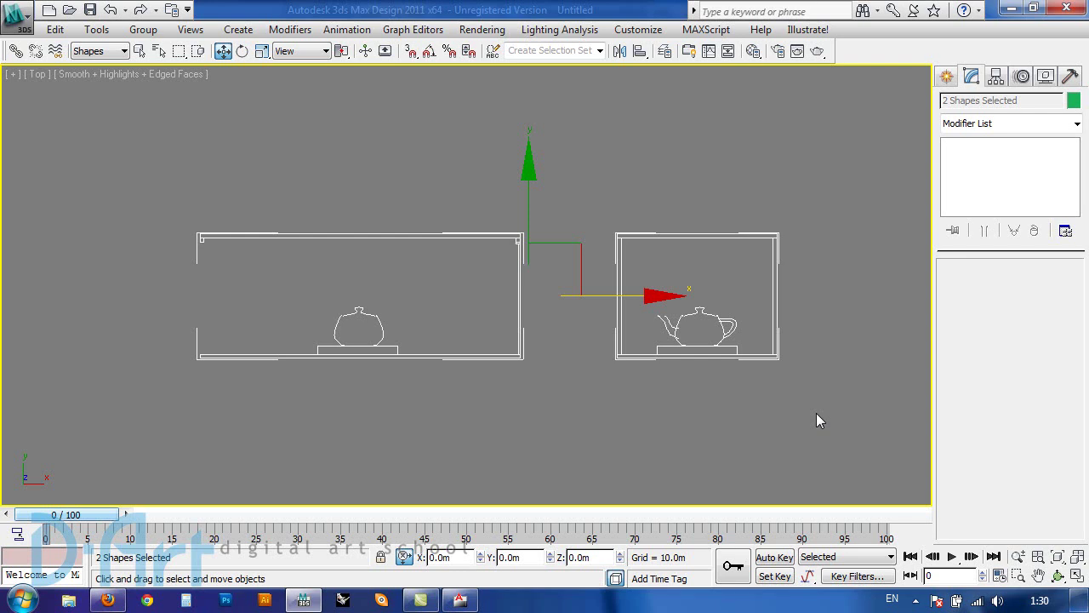
left_click(817, 420)
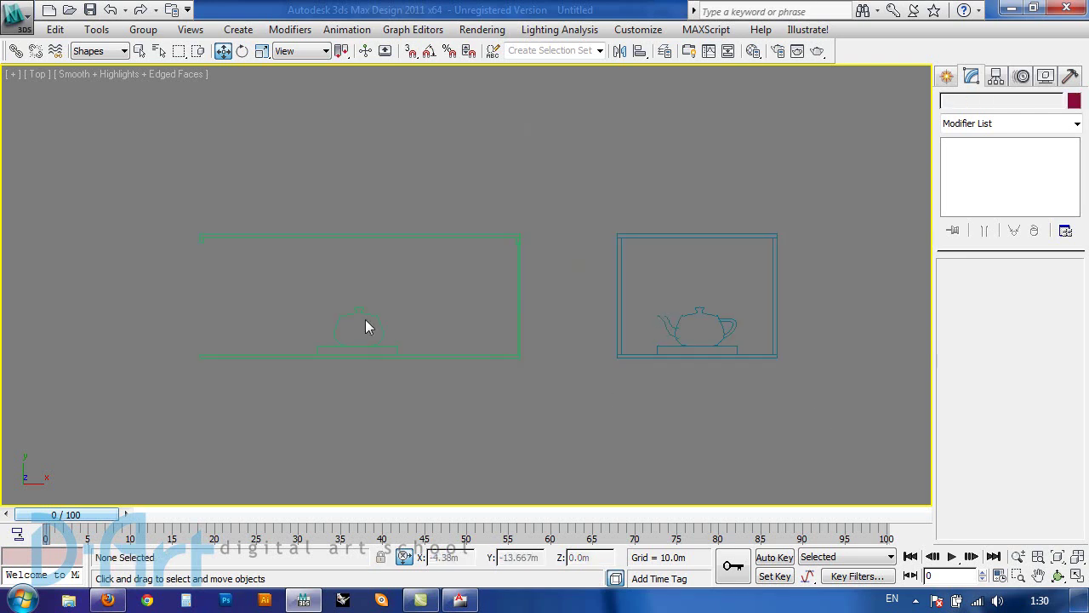
left_click_drag(130, 184, 841, 424)
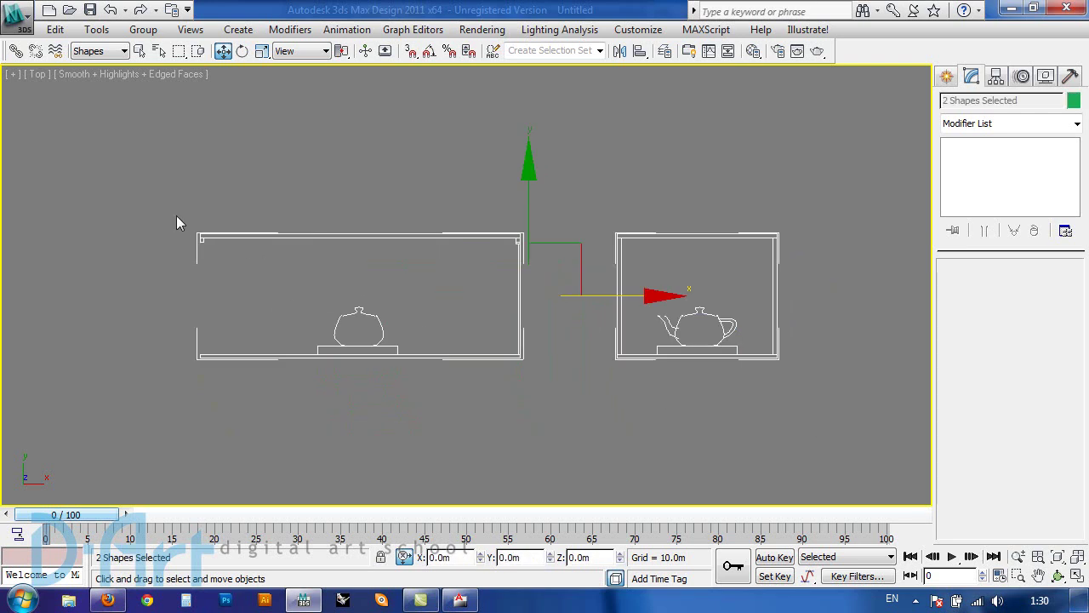
- Choose Export Selected from the application menu's Export options
left_click(26, 26)
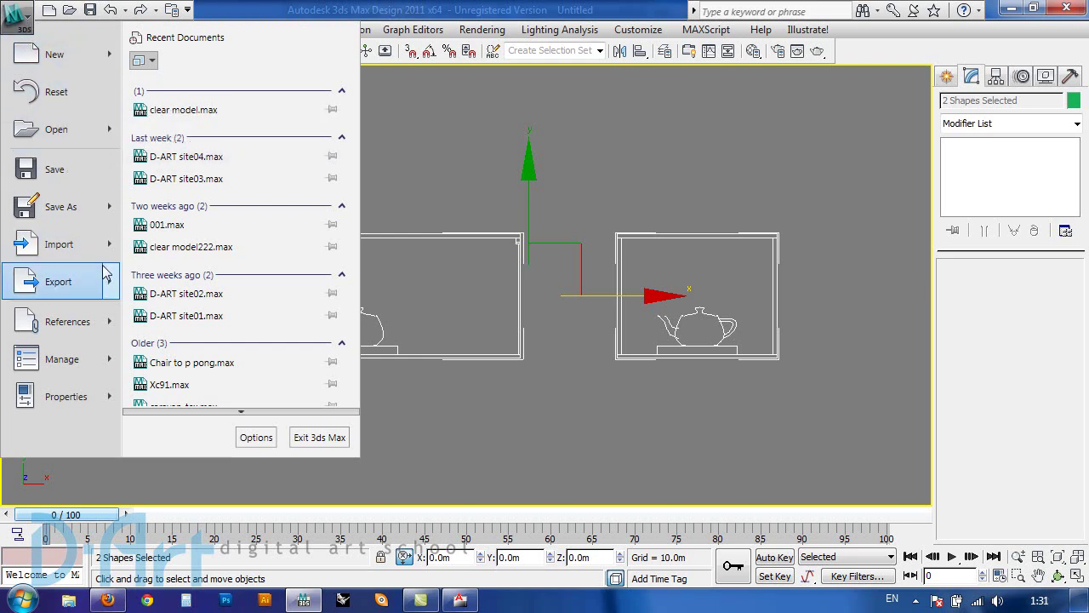
mouse_move(109, 283)
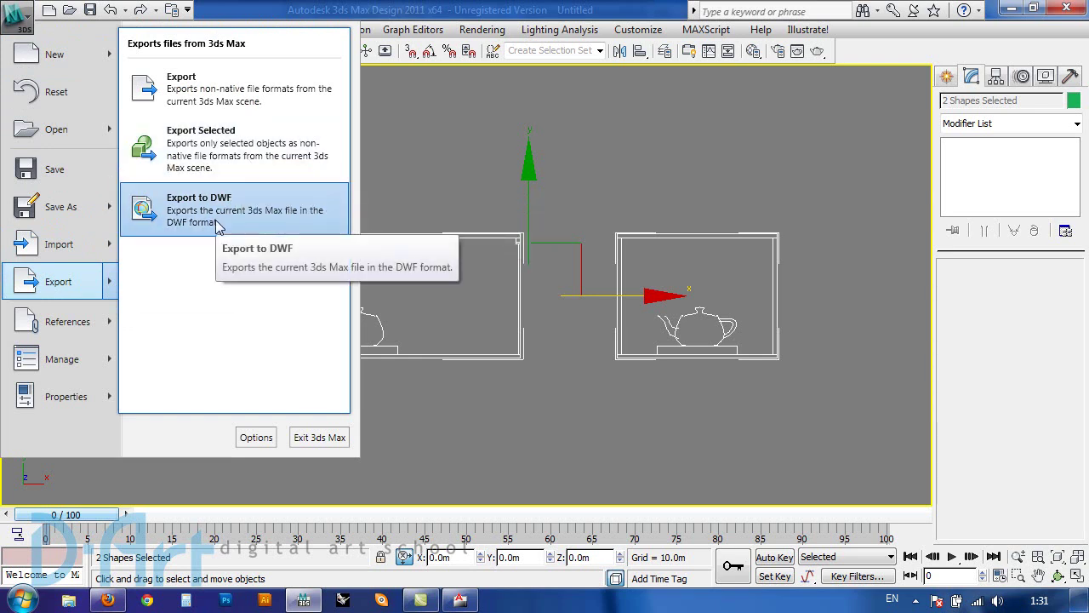
left_click(231, 165)
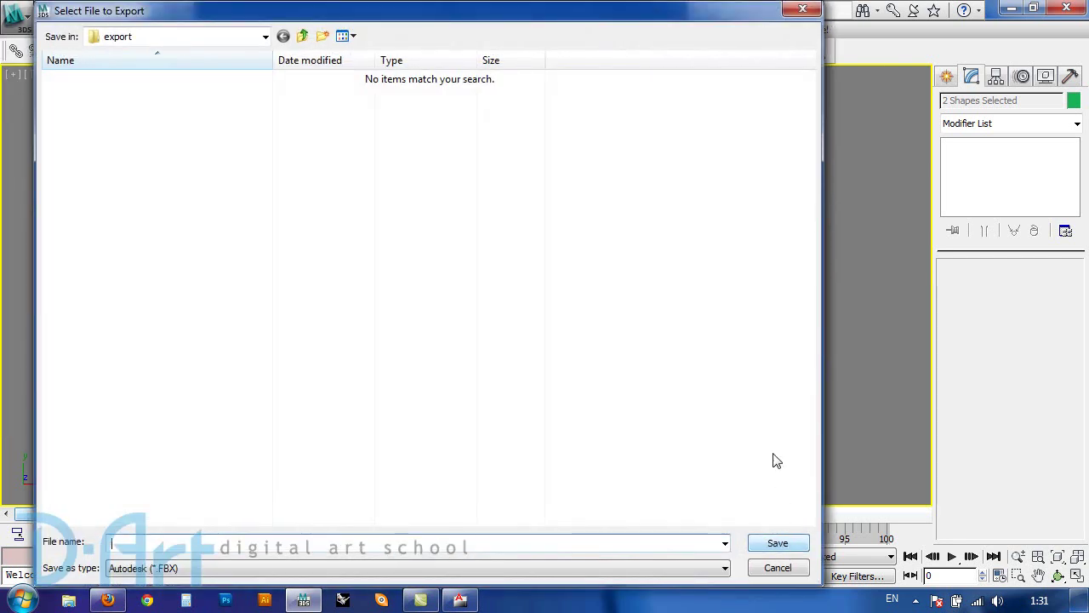
- Set the export location to Desktop and the format to AutoCAD DWG
left_click(265, 37)
scroll(126, 78, "up", 2)
left_click(122, 69)
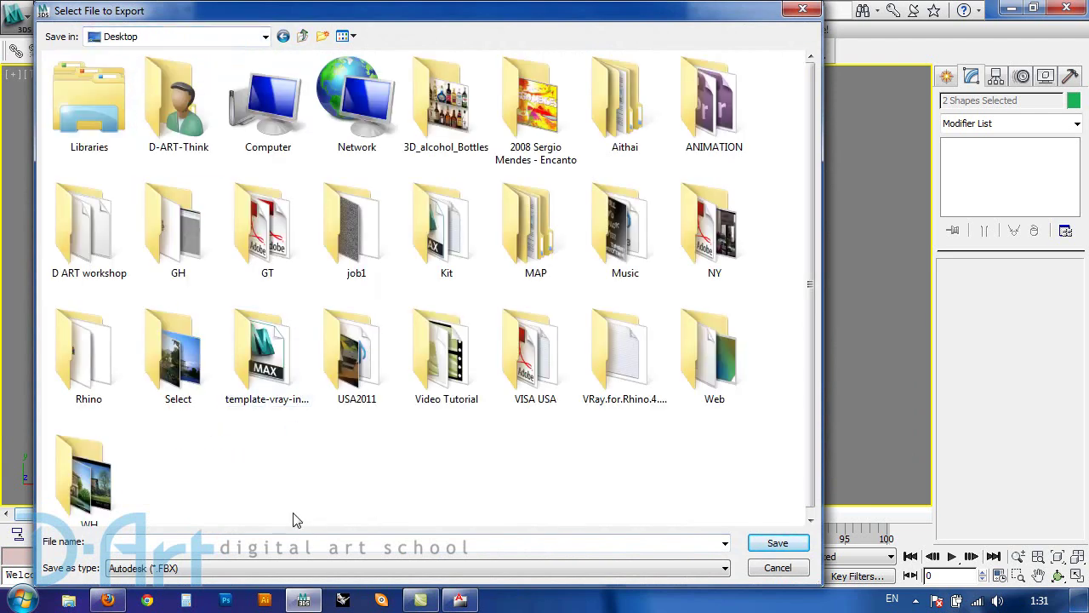
left_click(272, 567)
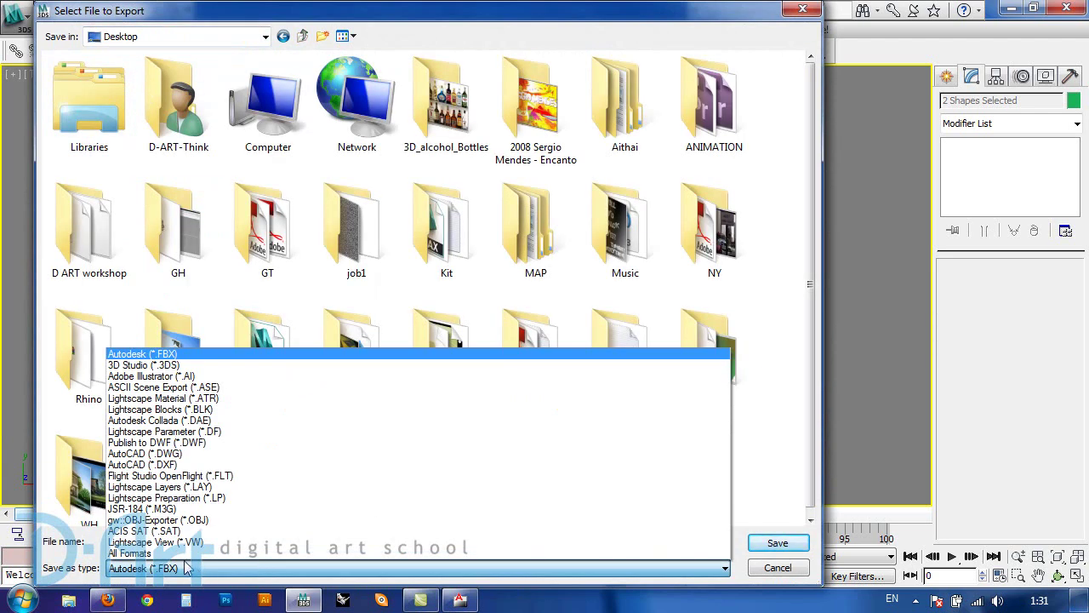
left_click(142, 457)
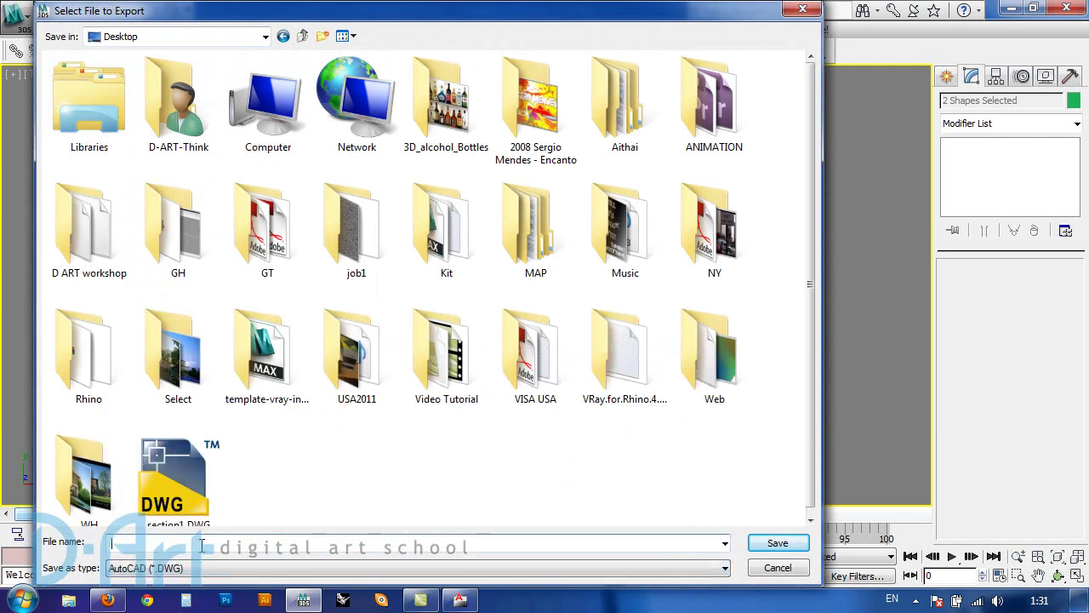
- Name the file Test Section01 and confirm the AutoCAD export of selected objects
left_click(174, 476)
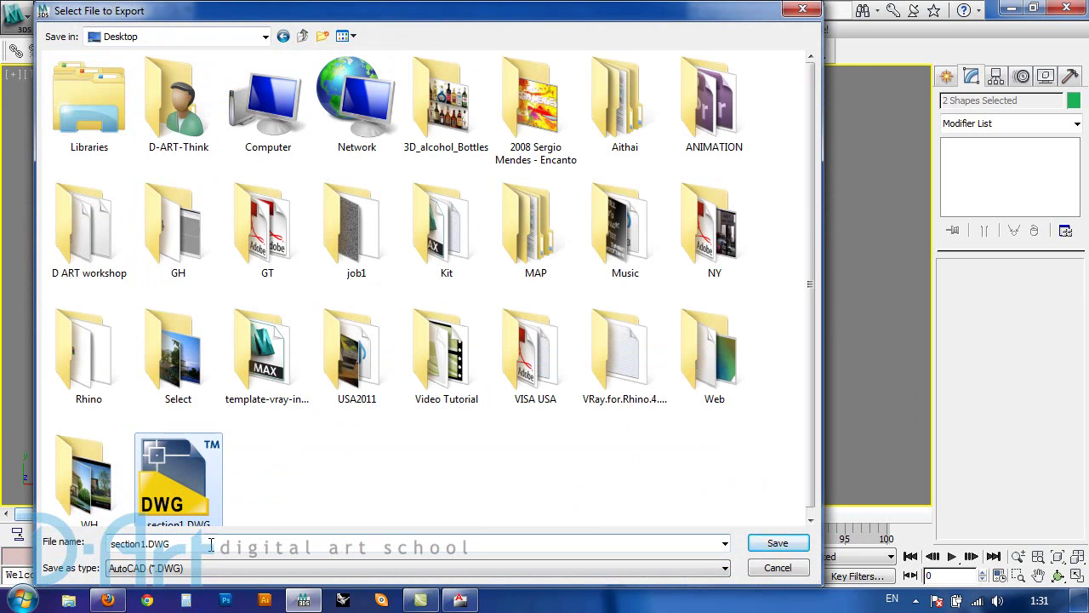
left_click(223, 470)
double_click(174, 542)
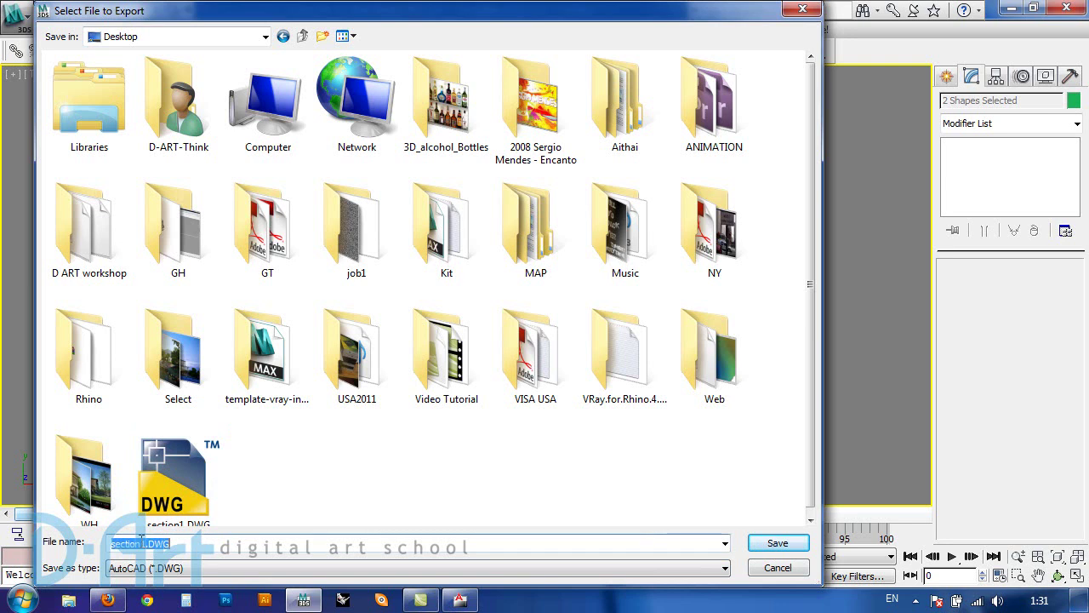
type("Test S")
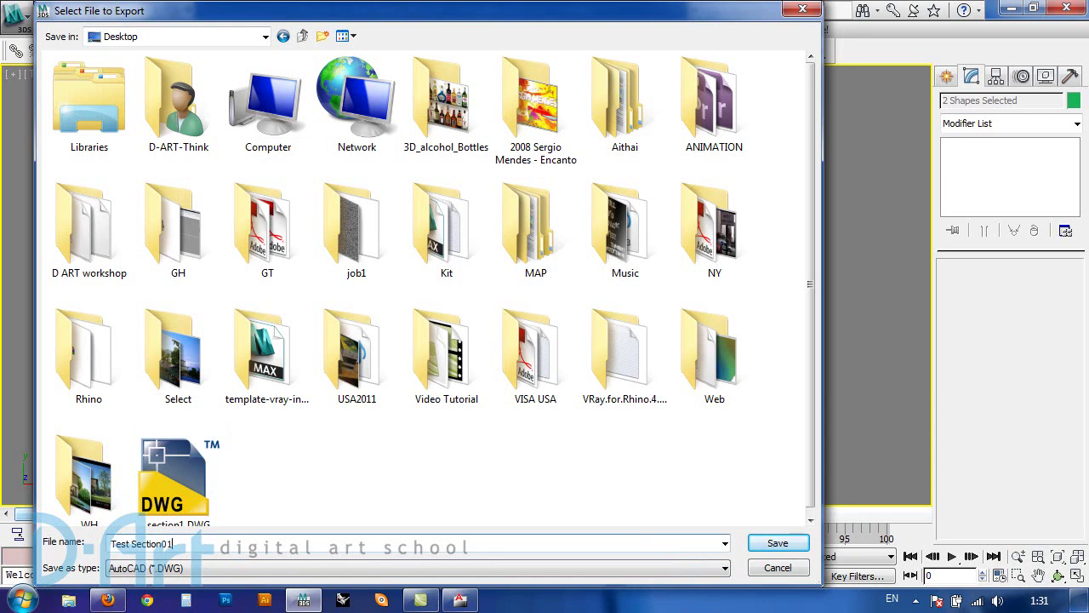
key("Return")
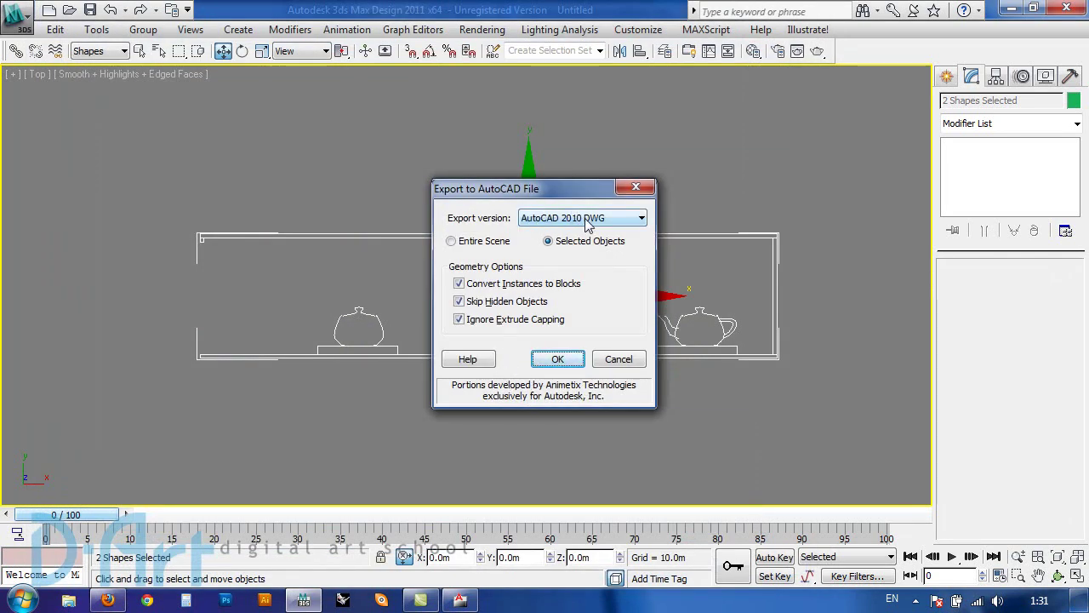
left_click(558, 361)
left_click(571, 387)
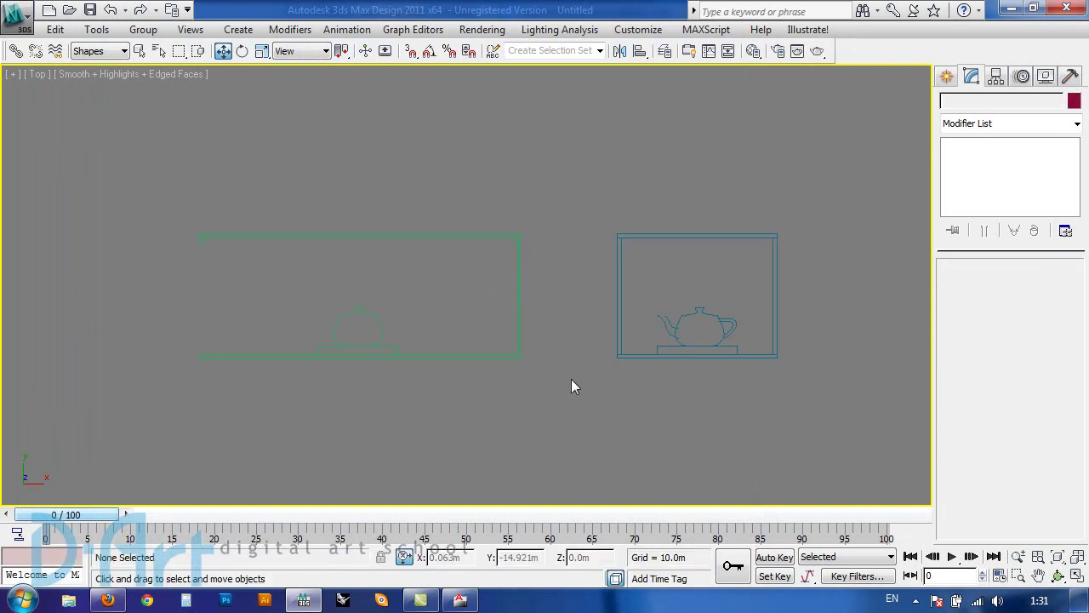
- Check section1.DWG and Test Section01.DWG on the desktop, then switch to AutoCAD 2011
left_click(1082, 601)
left_click(681, 142)
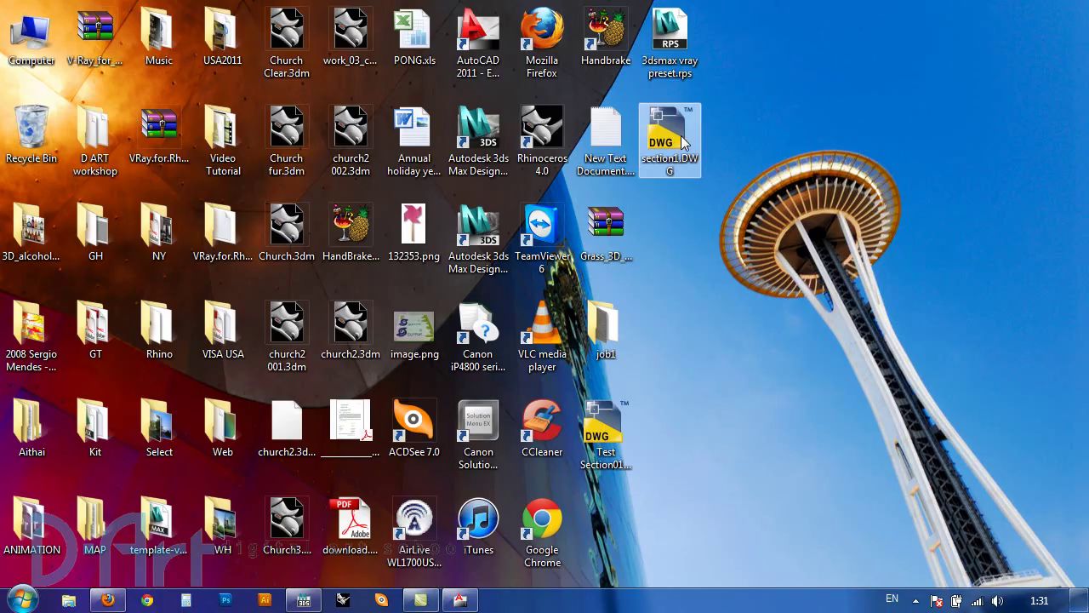
left_click(617, 424)
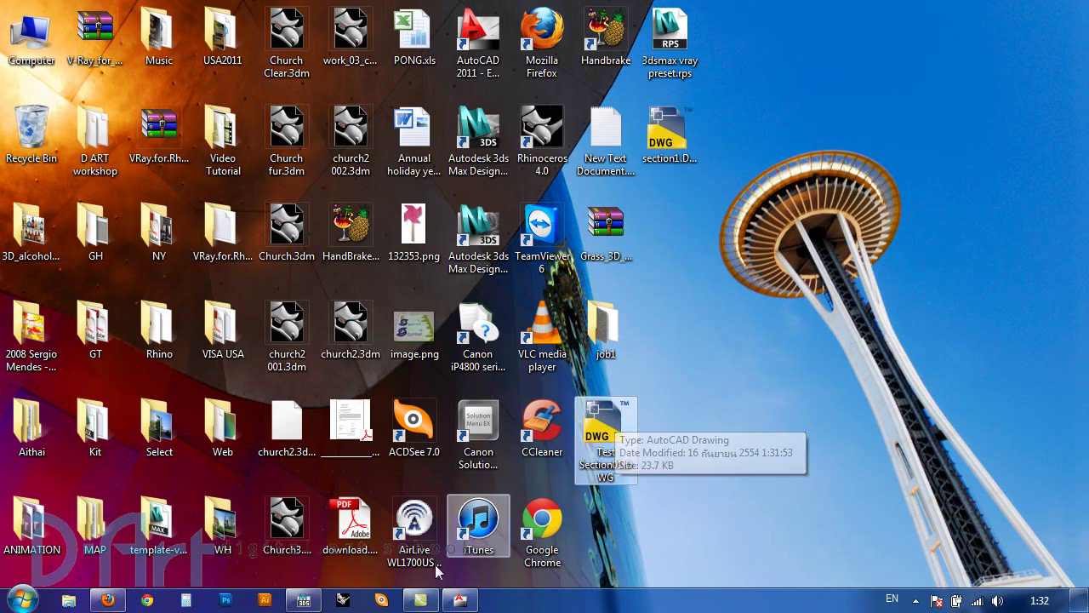
left_click(459, 601)
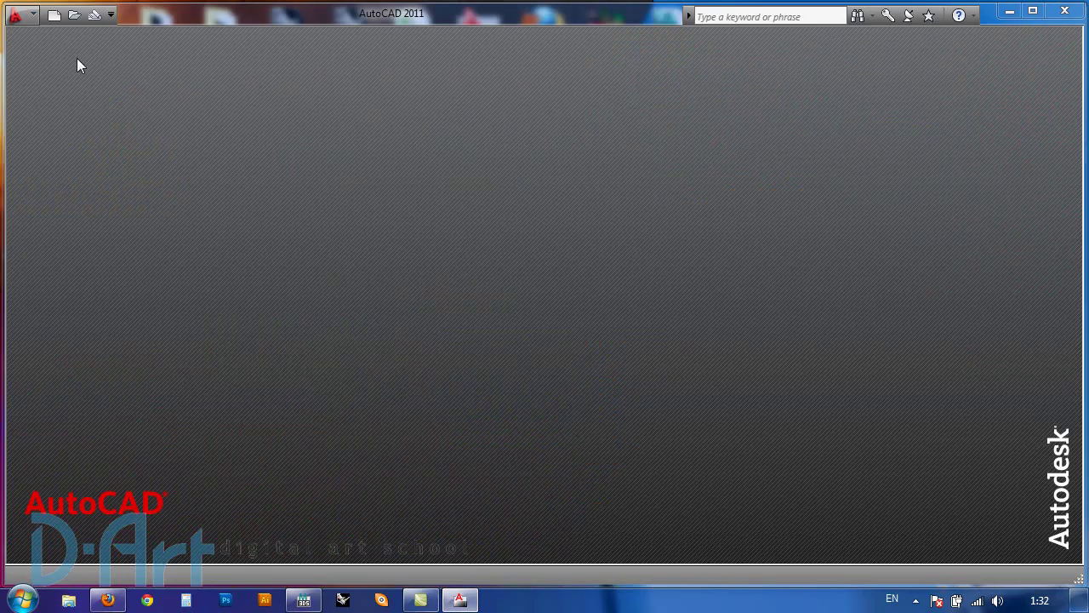
- Open Test Section01.DWG in AutoCAD and zoom and pan to inspect the outlines
left_click(74, 15)
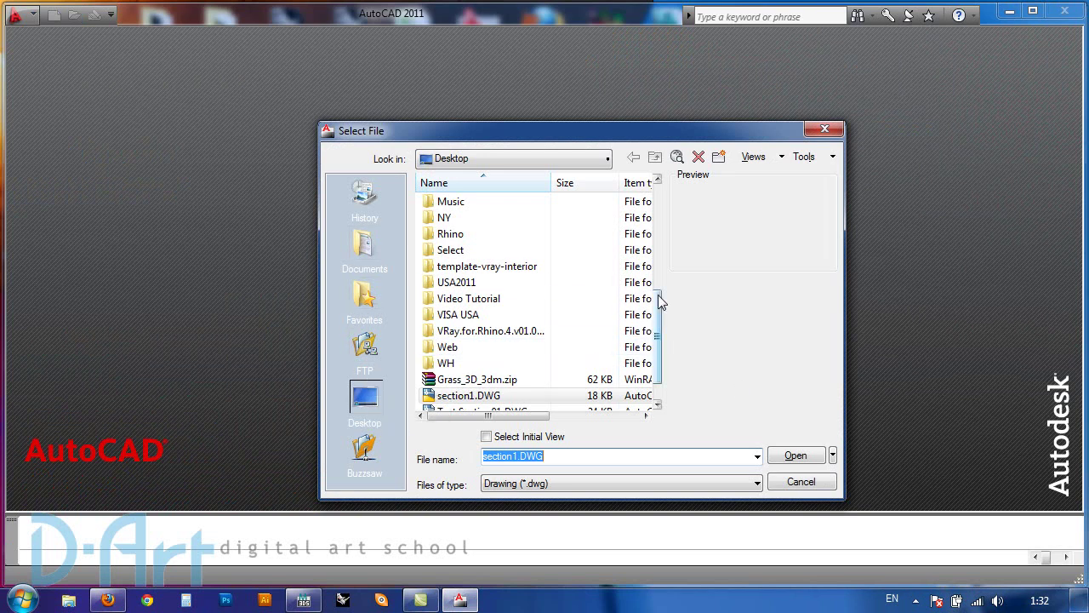
left_click_drag(660, 303, 654, 361)
left_click(482, 379)
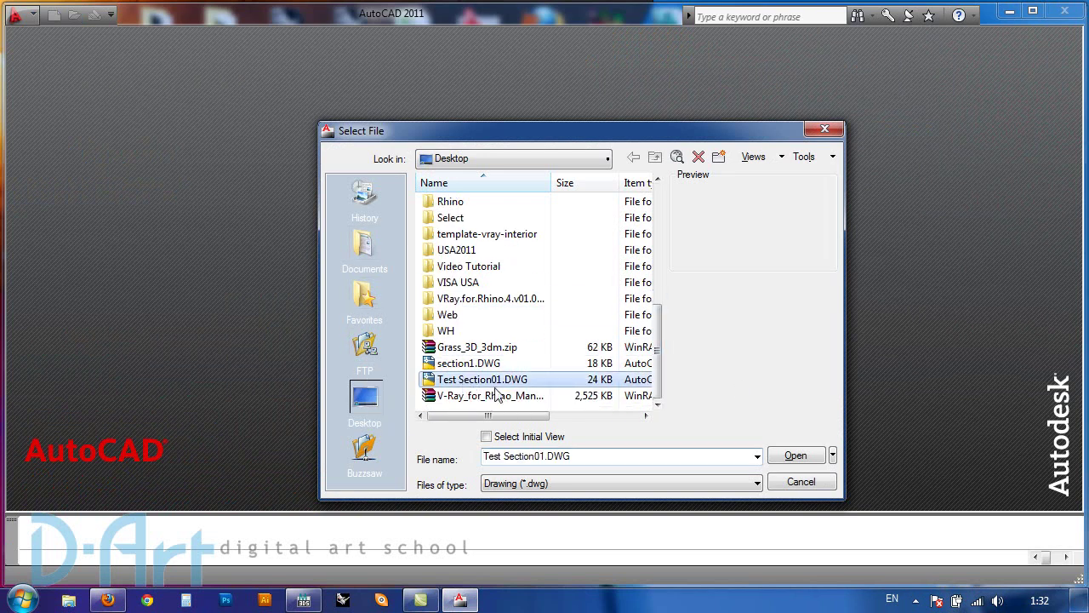
left_click(790, 456)
scroll(518, 311, "down", 5)
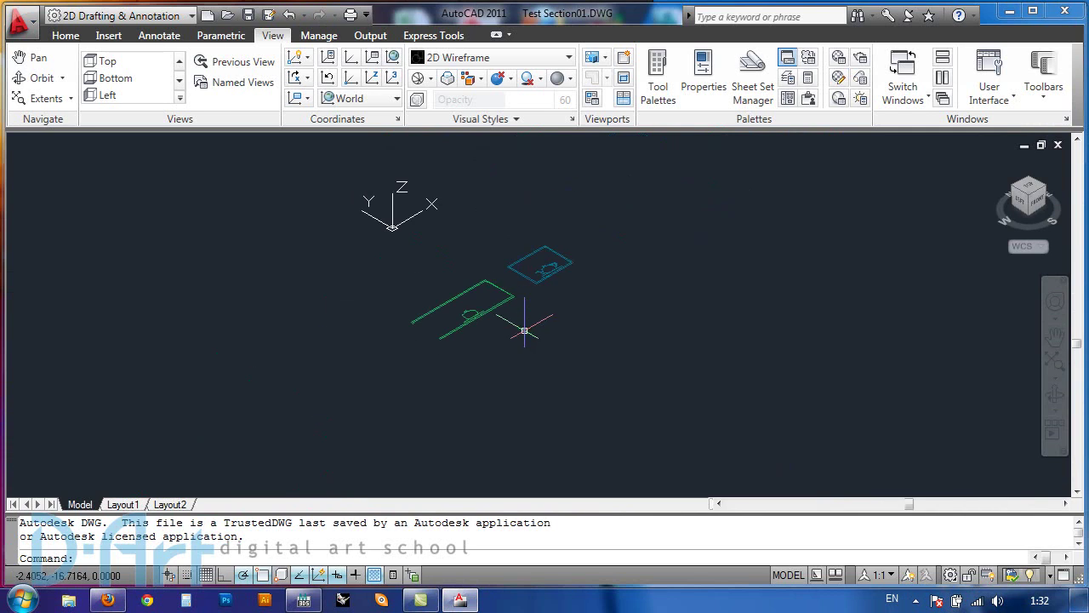
scroll(520, 307, "up", 4)
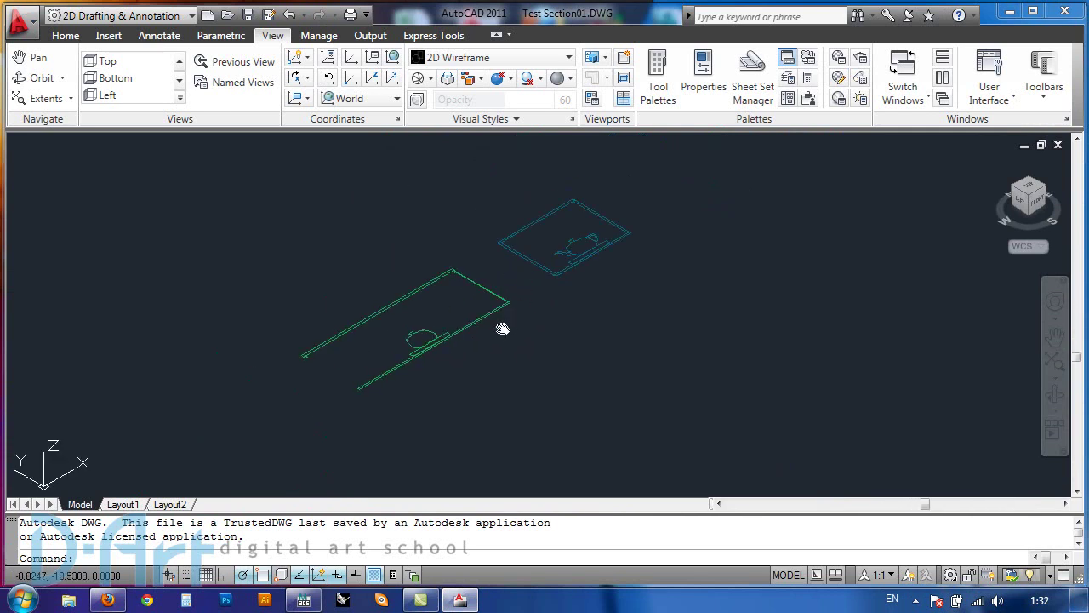
middle_click_drag(577, 342, 585, 342)
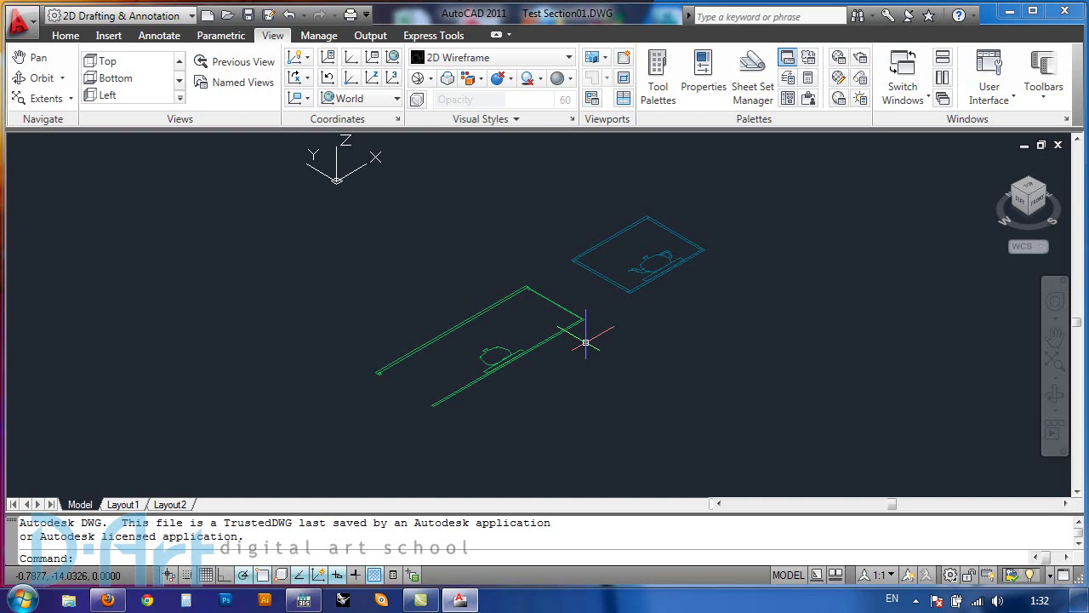
left_click(1032, 190)
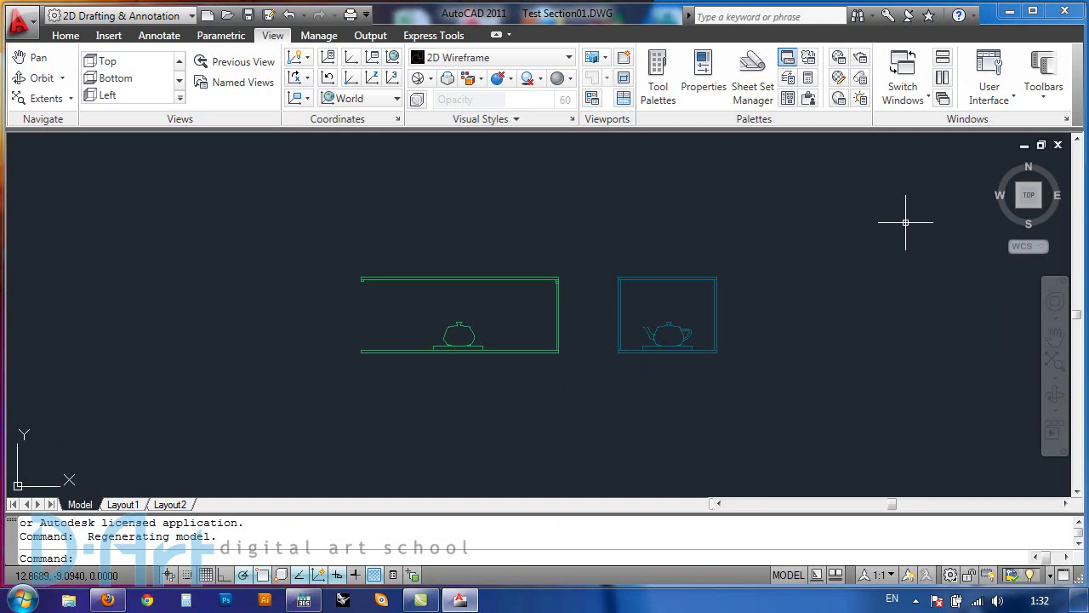
middle_click_drag(731, 287, 675, 285)
key("ctrl+z")
key("ctrl+z")
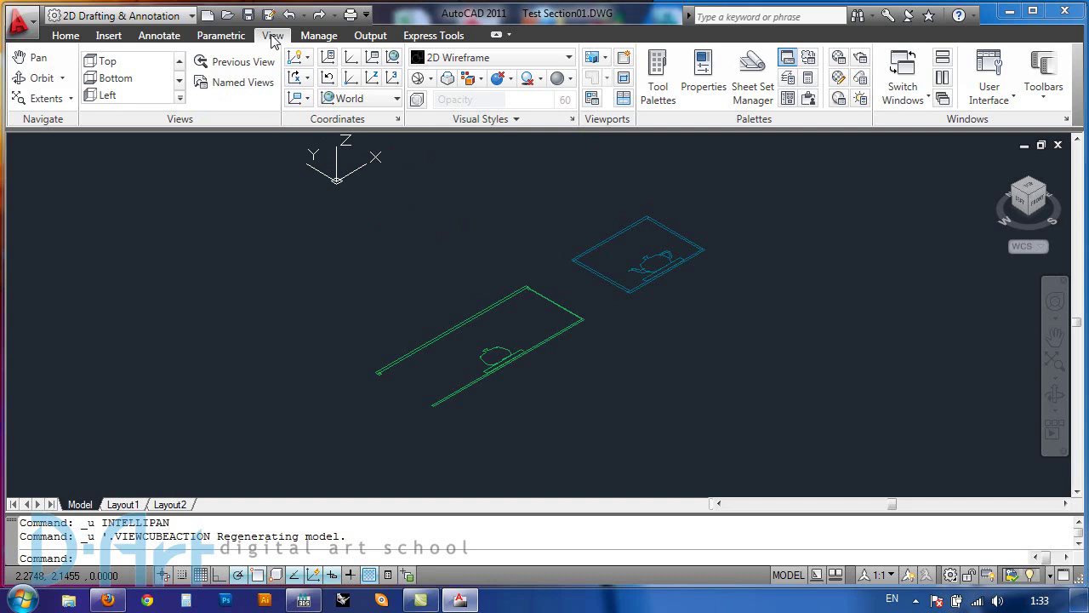
left_click(109, 65)
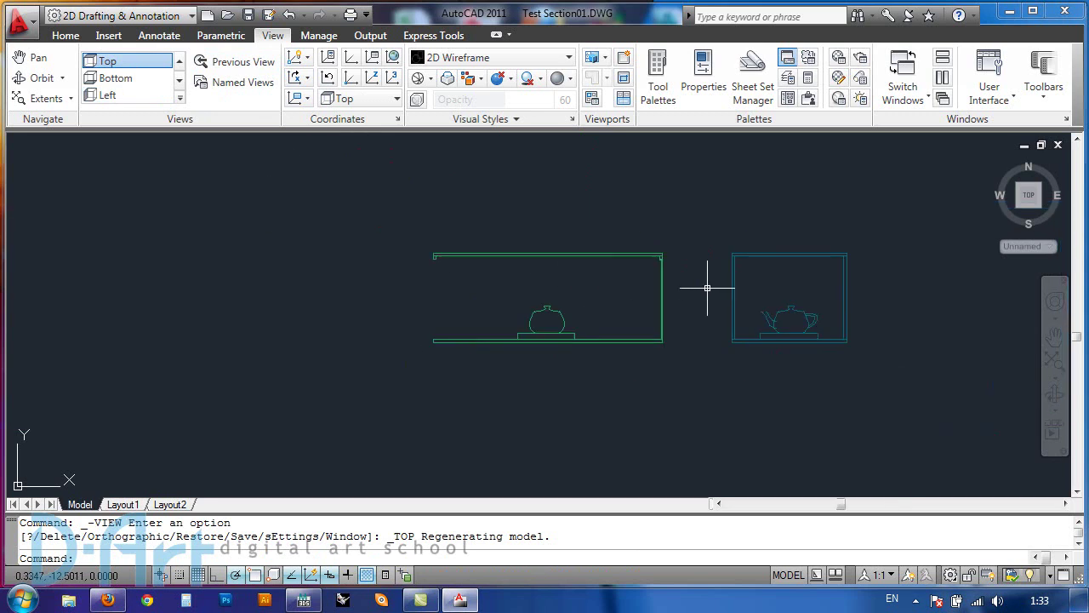
left_click(646, 334)
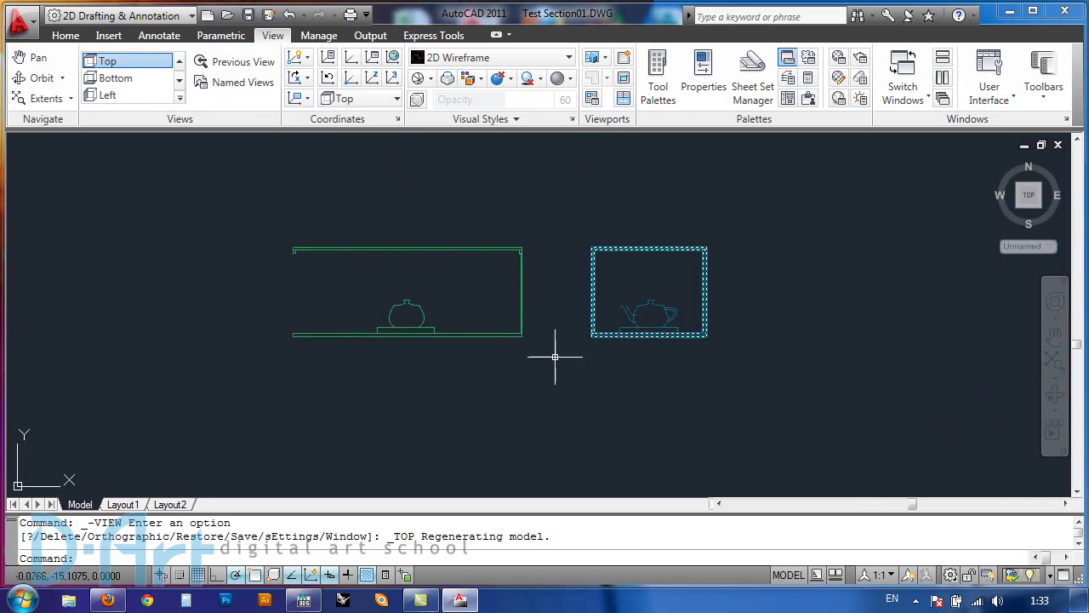
key("ctrl+z")
key("ctrl+z")
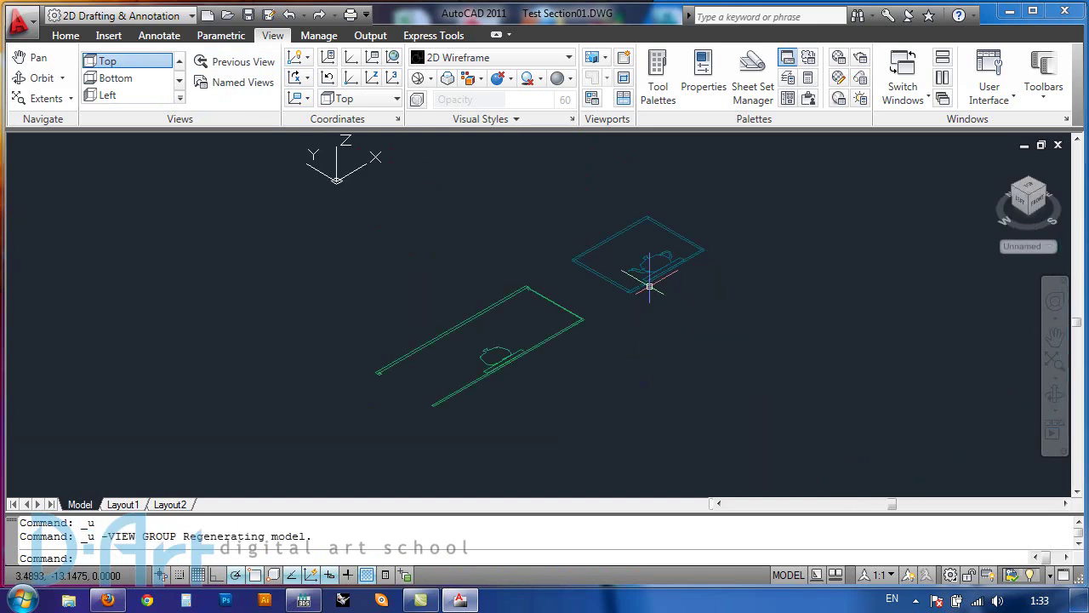
- Switch to the AutoCAD Classic workspace, close the Tool Palettes window, and pan the drawing left
left_click(951, 578)
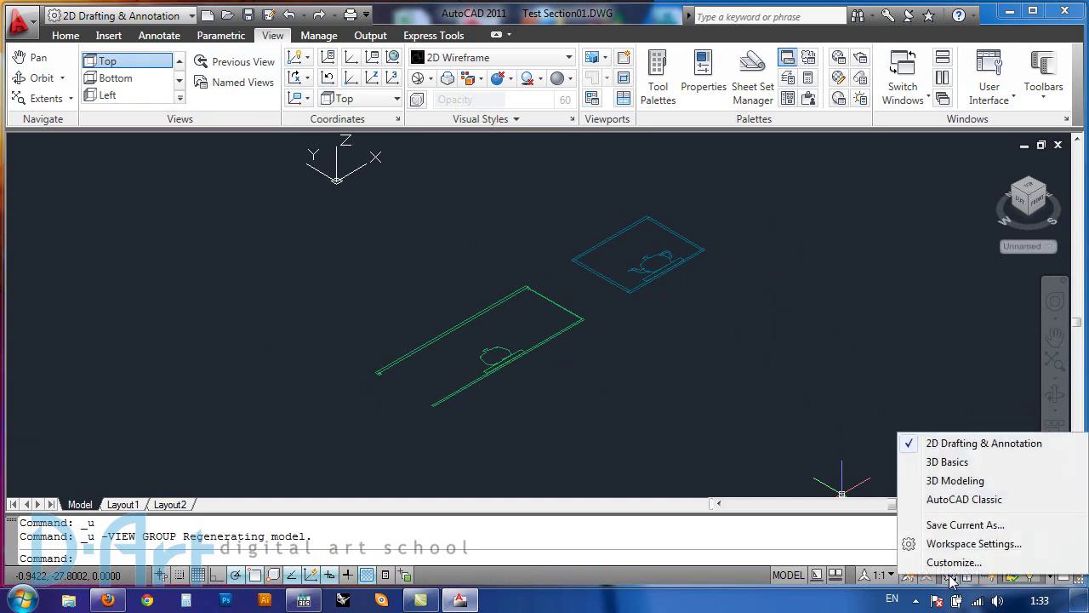
left_click(957, 496)
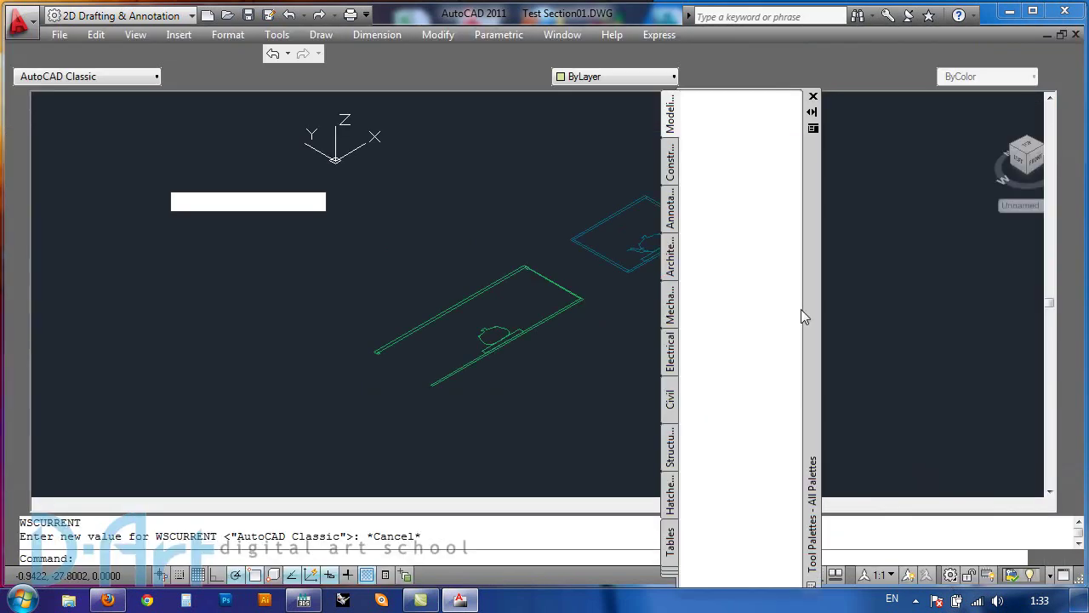
left_click(813, 96)
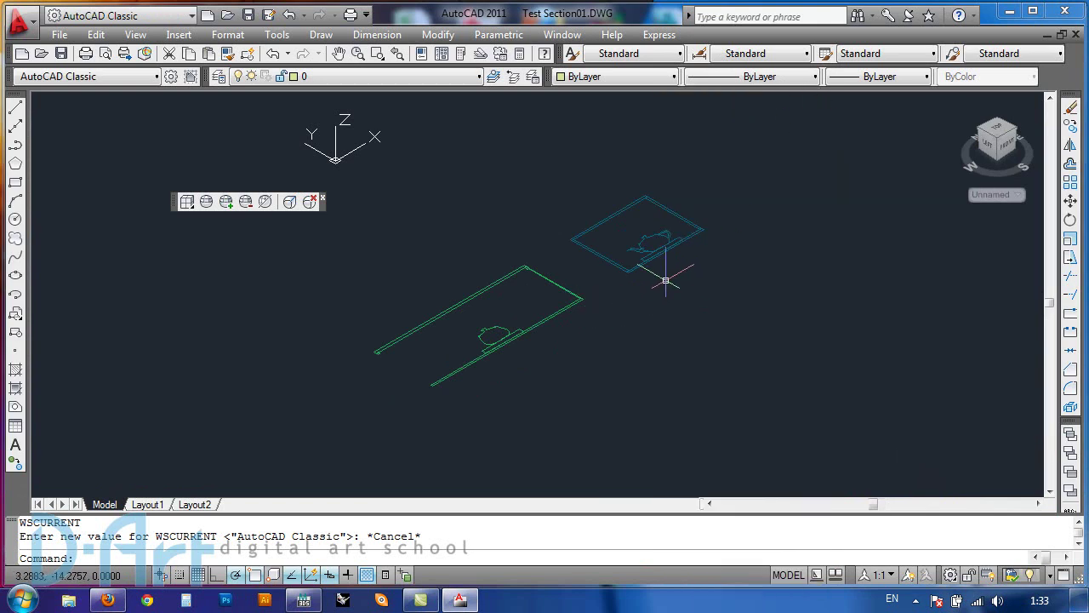
middle_click_drag(664, 275, 586, 278)
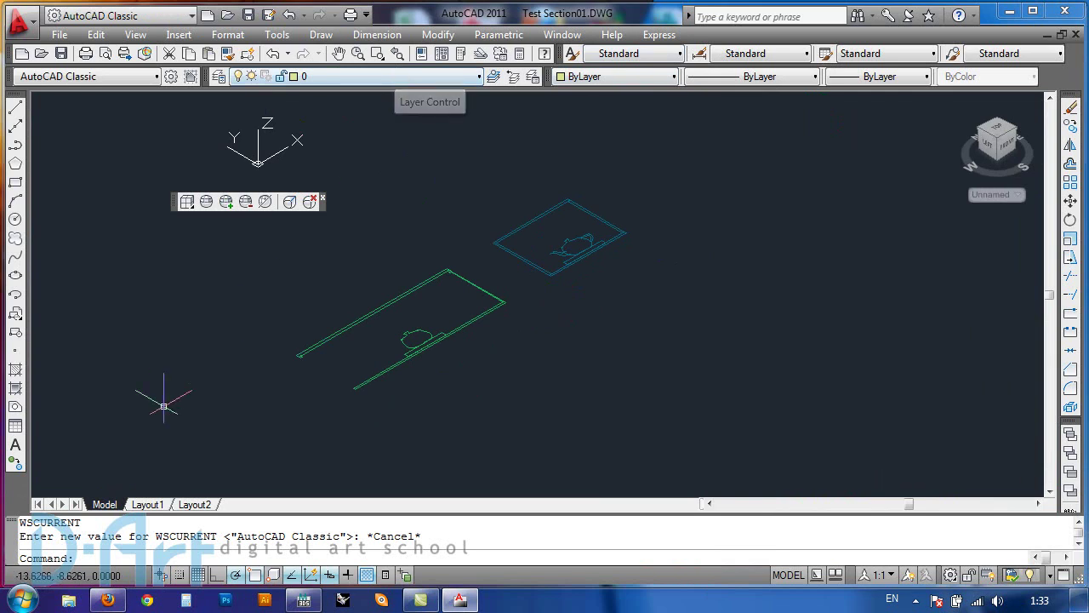
- Display the AutoCAD View toolbar with its preset view buttons
right_click(1059, 78)
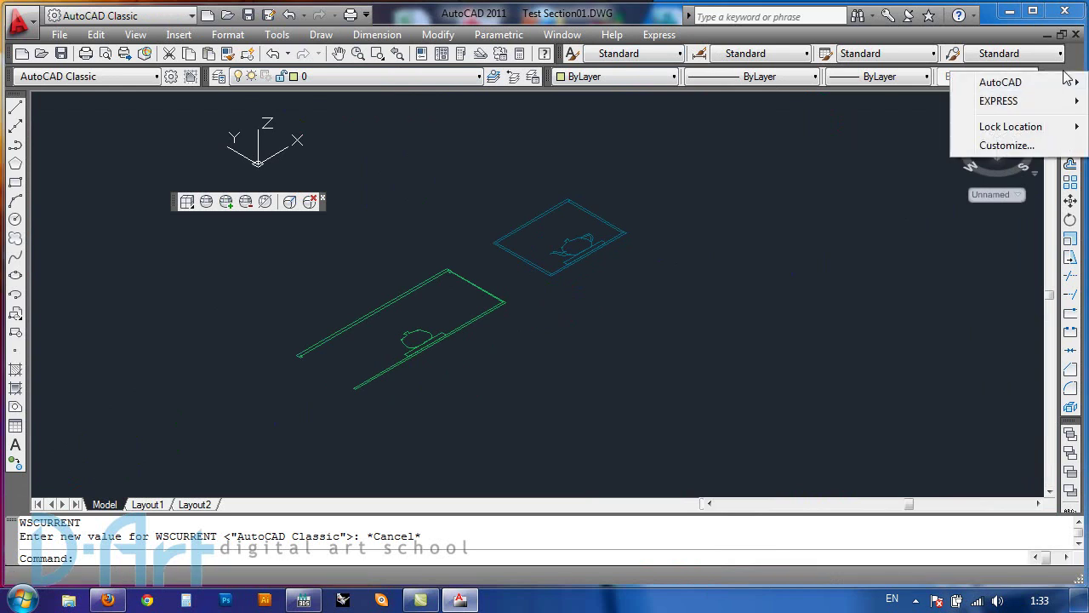
right_click(15, 483)
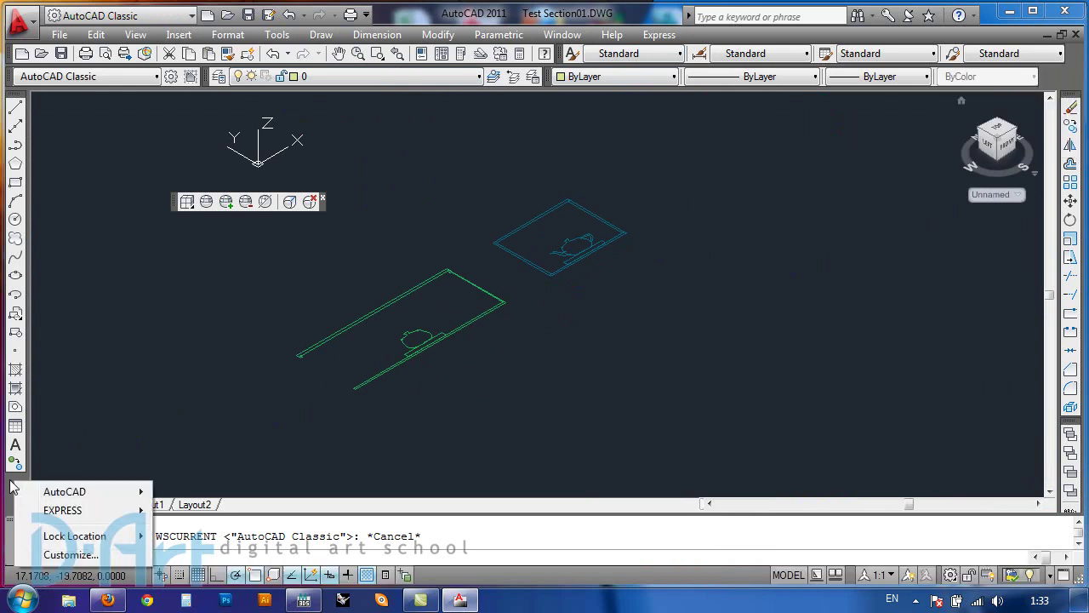
mouse_move(59, 492)
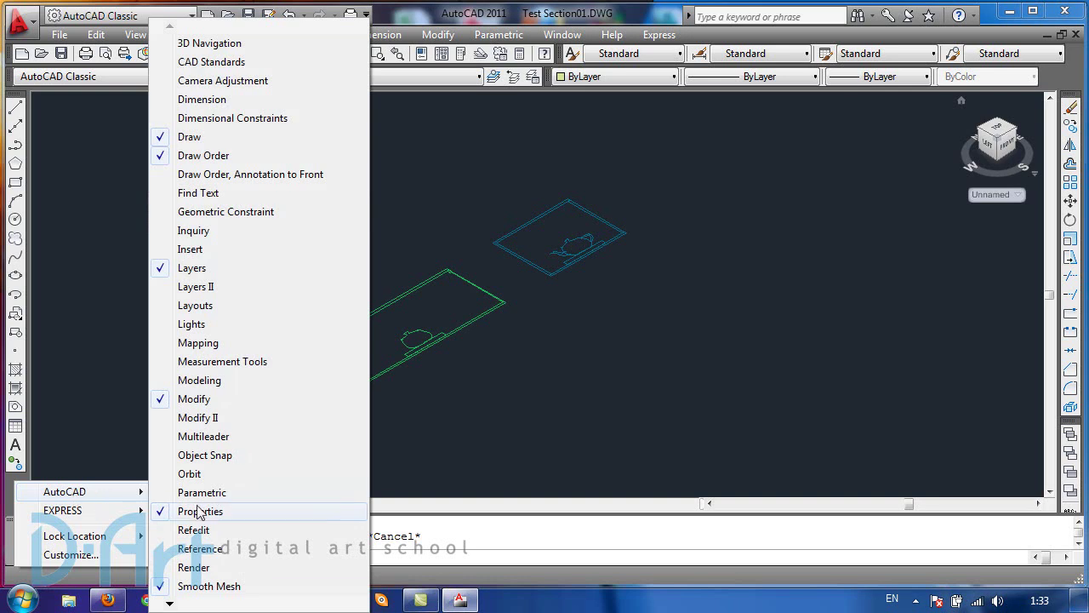
mouse_move(169, 604)
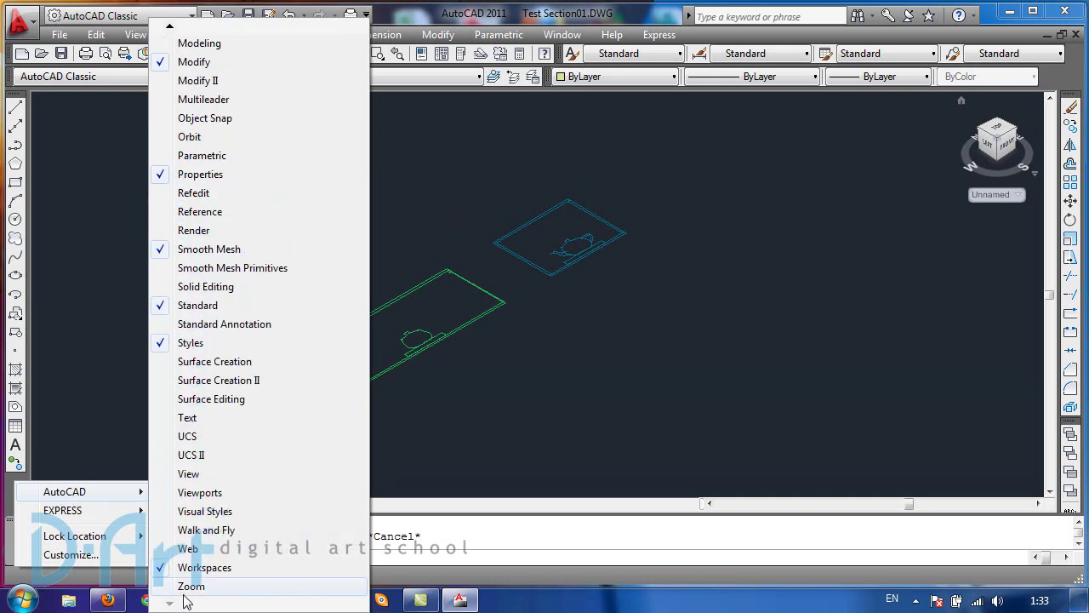
left_click(209, 475)
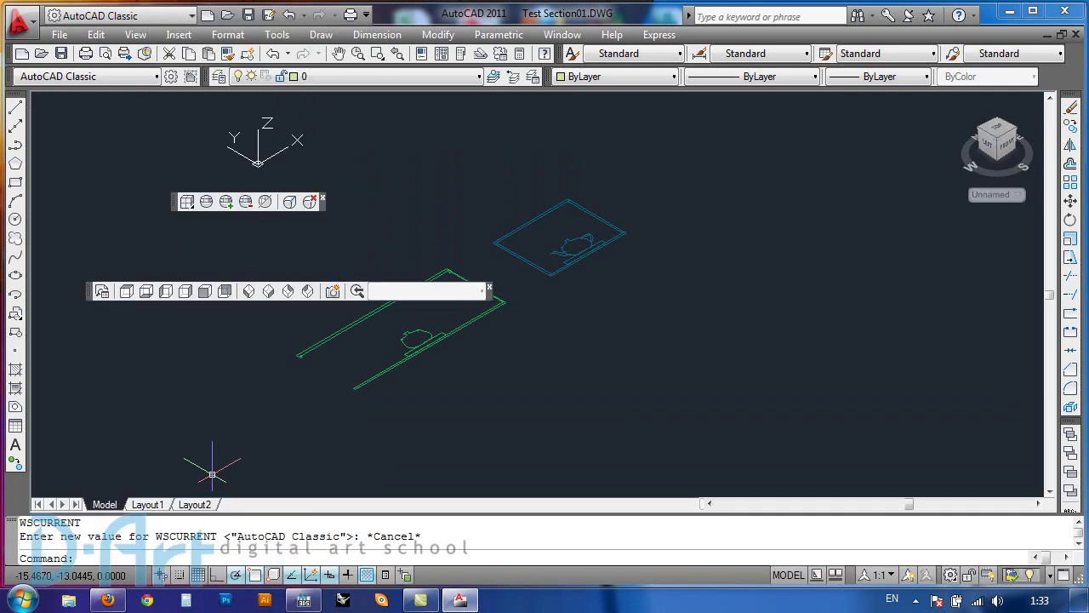
- Show the drawing in Top view and centre both teapot section outlines
left_click(126, 292)
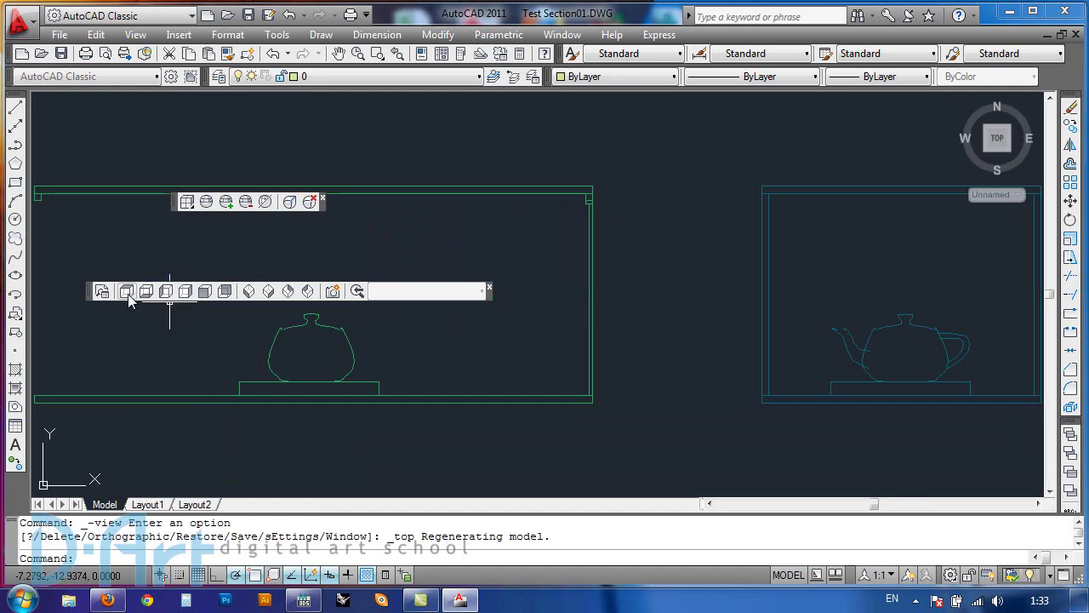
scroll(701, 341, "down", 4)
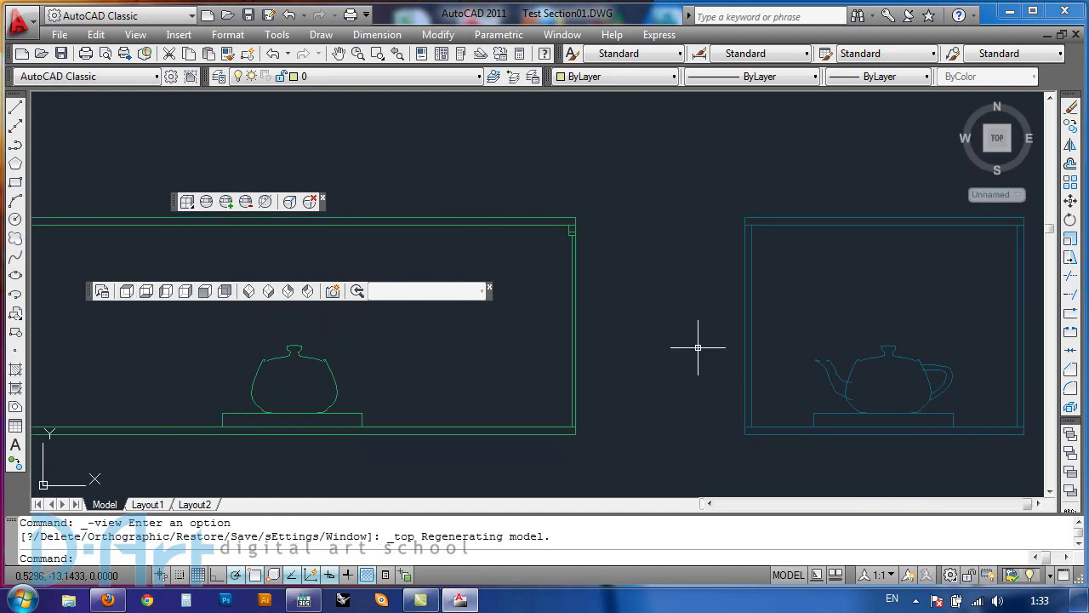
scroll(696, 346, "up", 2)
mouse_move(693, 346)
middle_mouse_down()
mouse_move(672, 277)
mouse_move(665, 333)
middle_mouse_up()
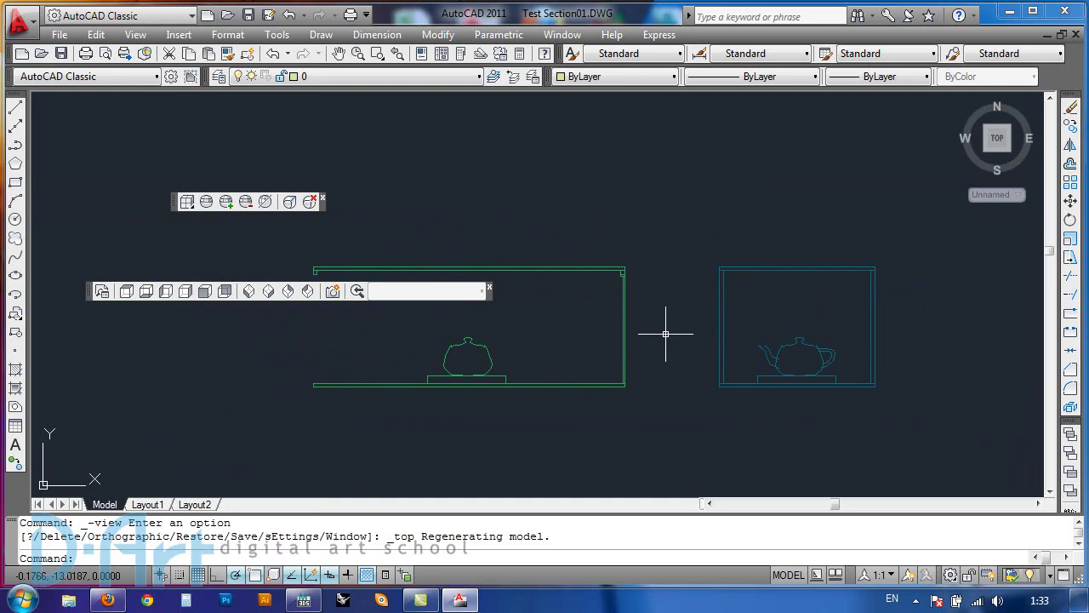